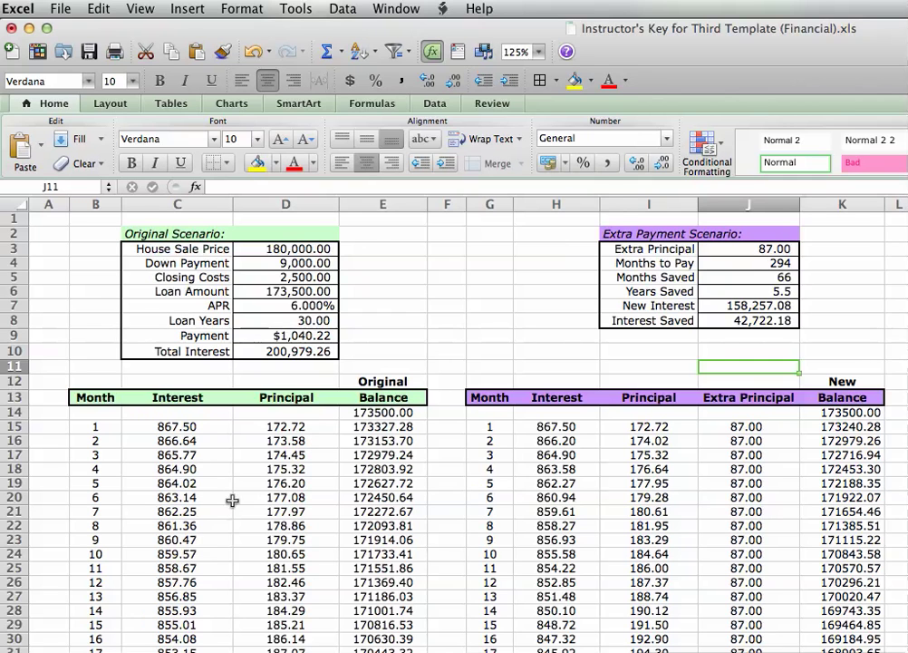
Step: Enter a House Sale Price of 180,000 in cell D3 of the blank Original Scenario table
left_click(270, 254)
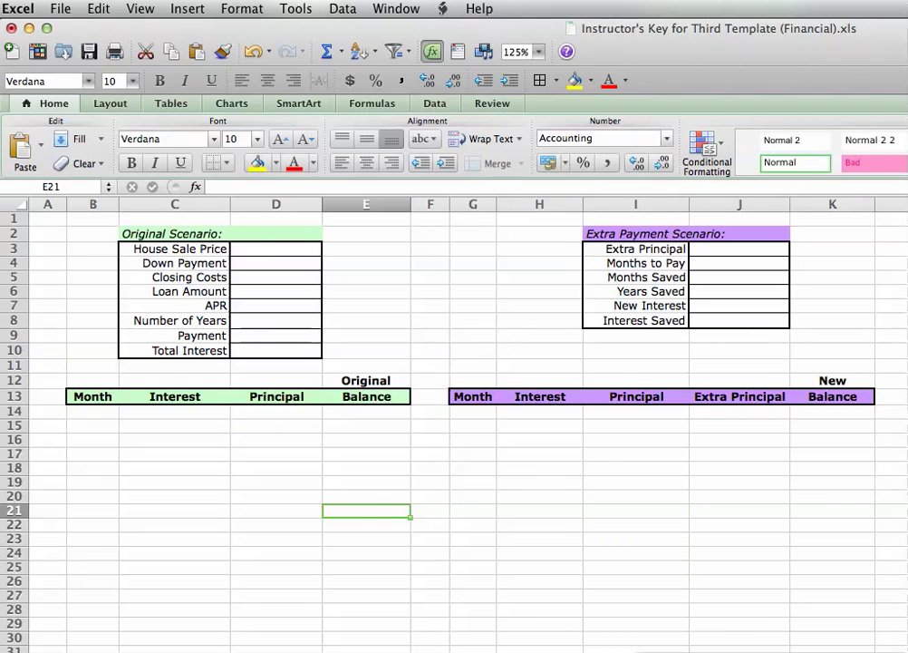
left_click(263, 253)
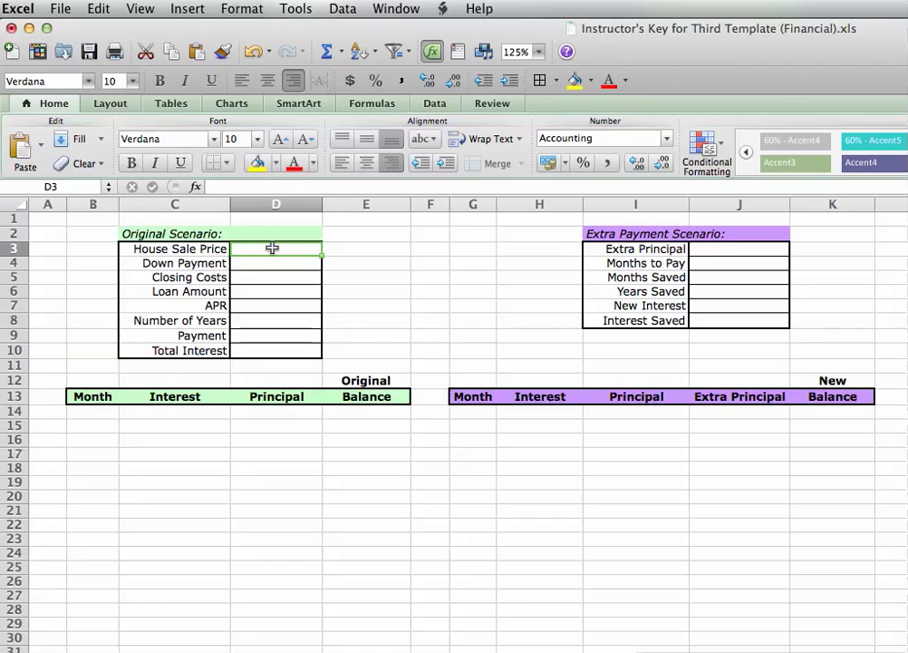
type("180,000")
key("Return")
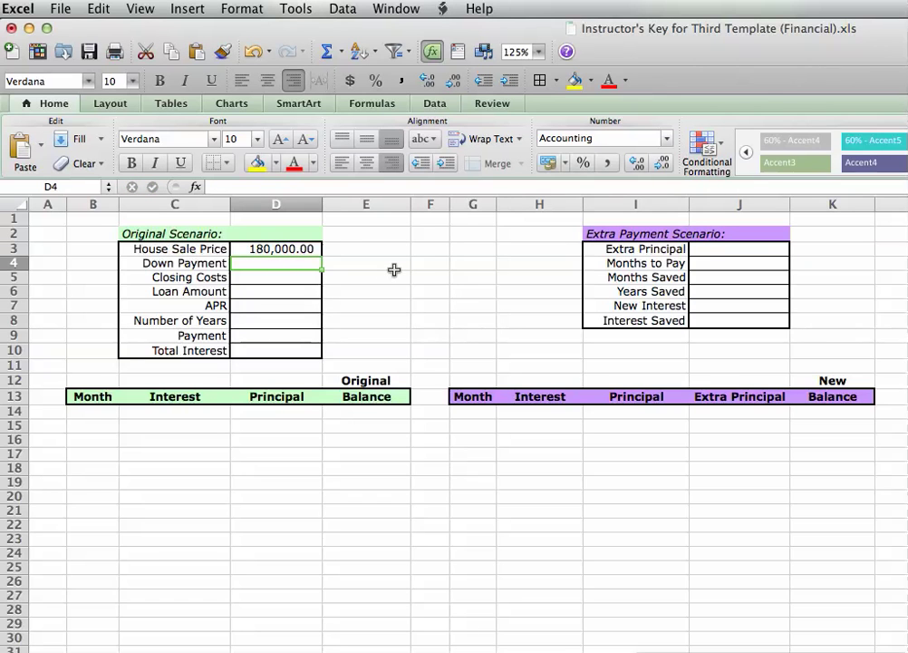
Step: Calculate the Down Payment in D4 with =.05*D3 and enter Closing Costs of 2500 in D5
type("=")
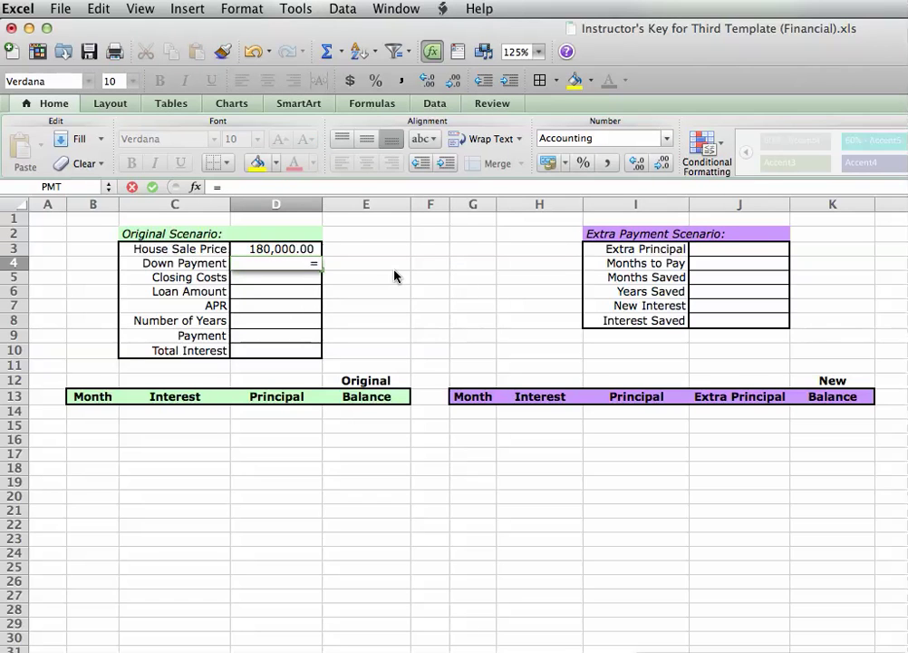
type(".05*")
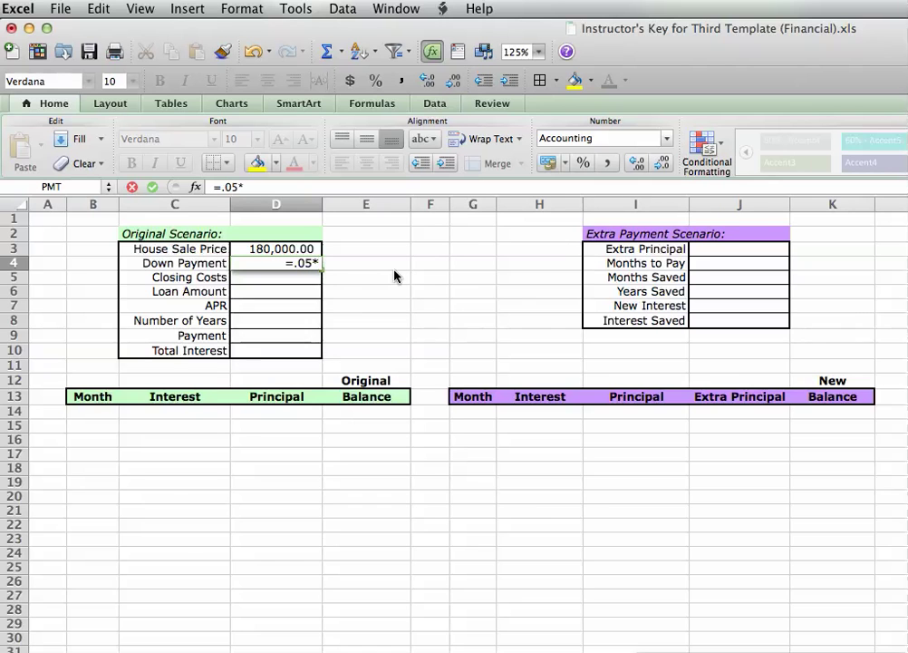
left_click(275, 251)
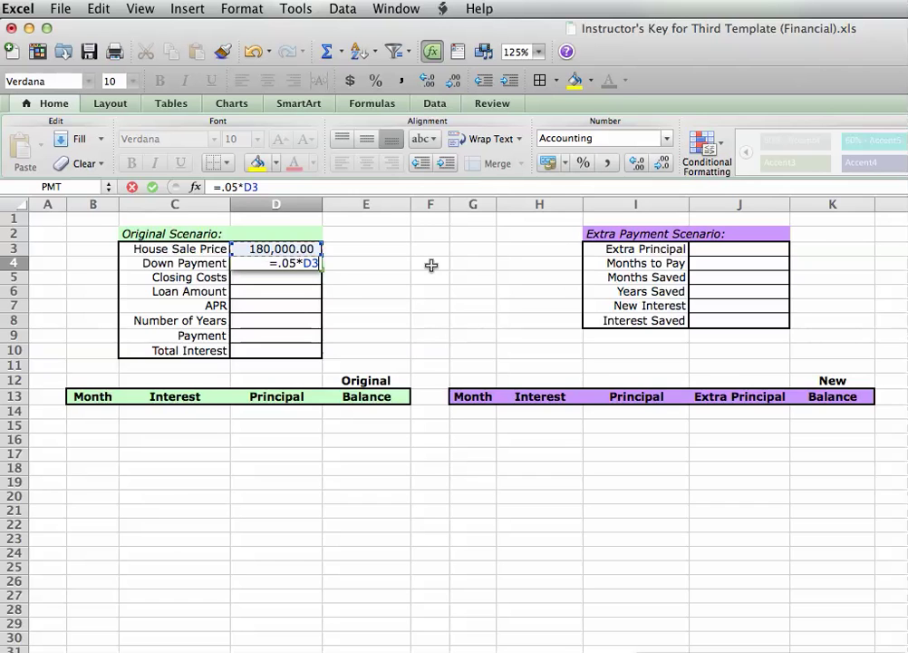
key("Return")
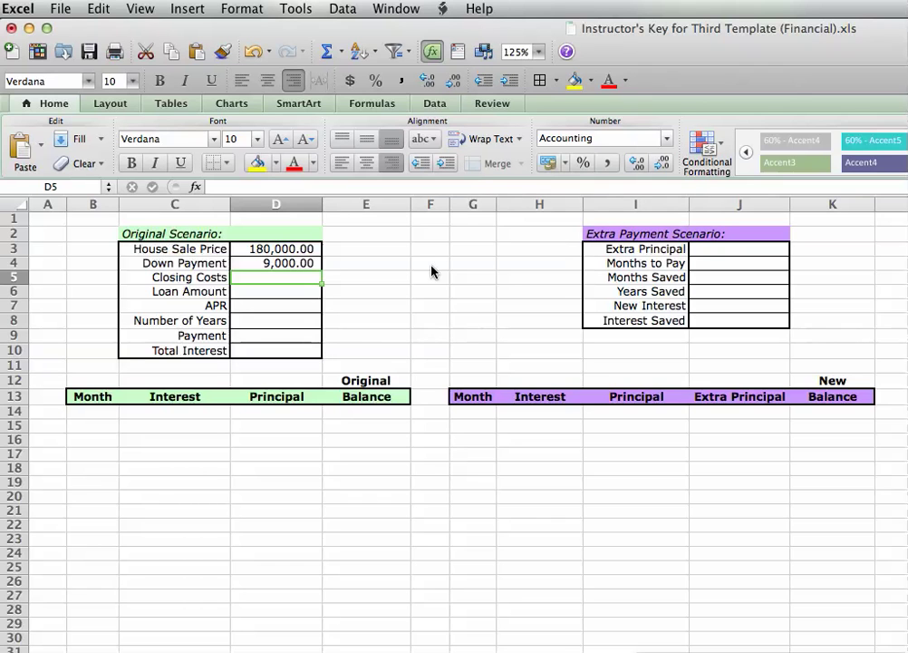
type("2500")
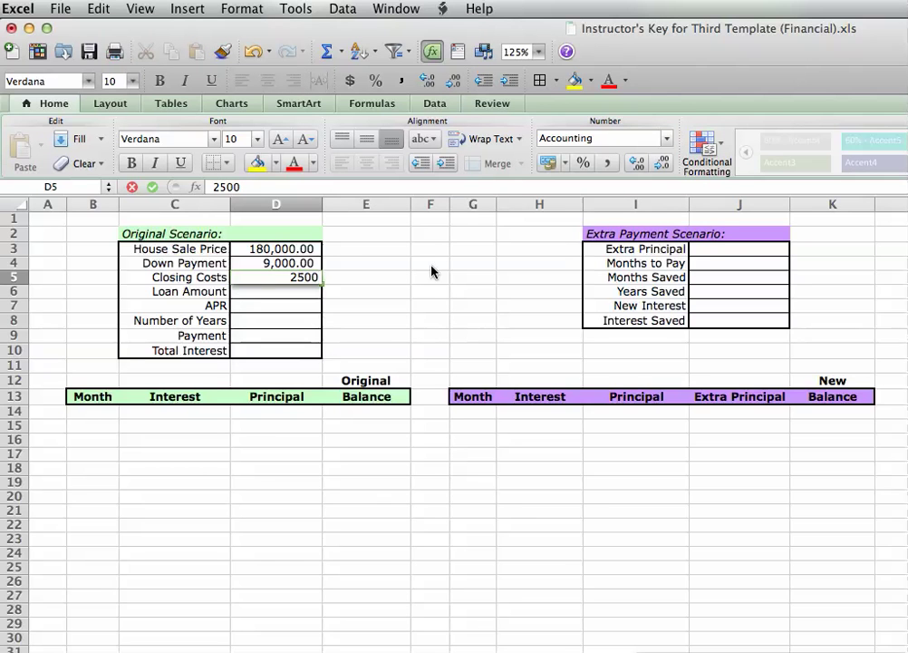
key("Return")
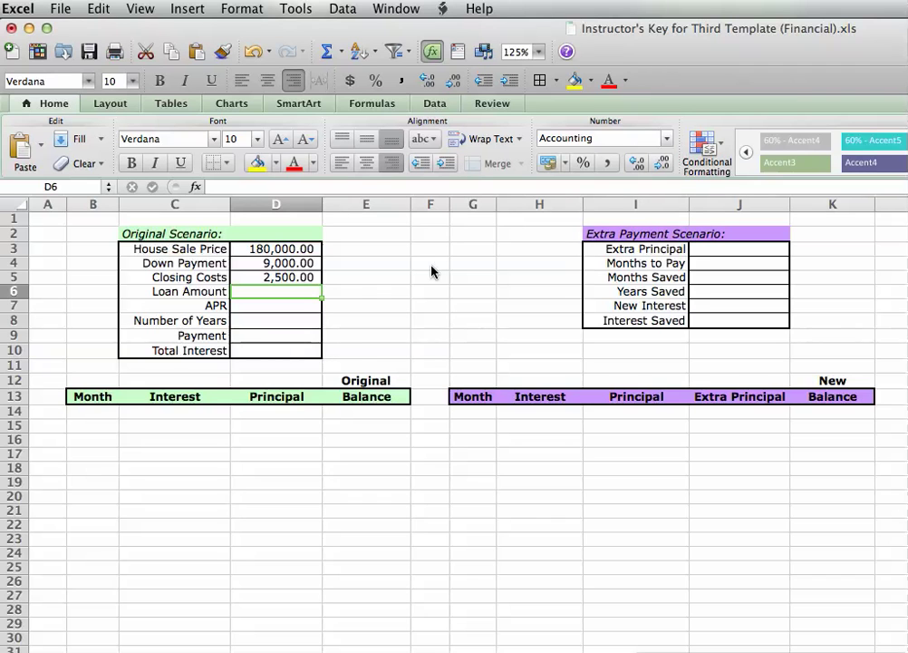
Step: Calculate the Loan Amount in D6 with the formula =D3-D4+D5 and review its cell references
type("=")
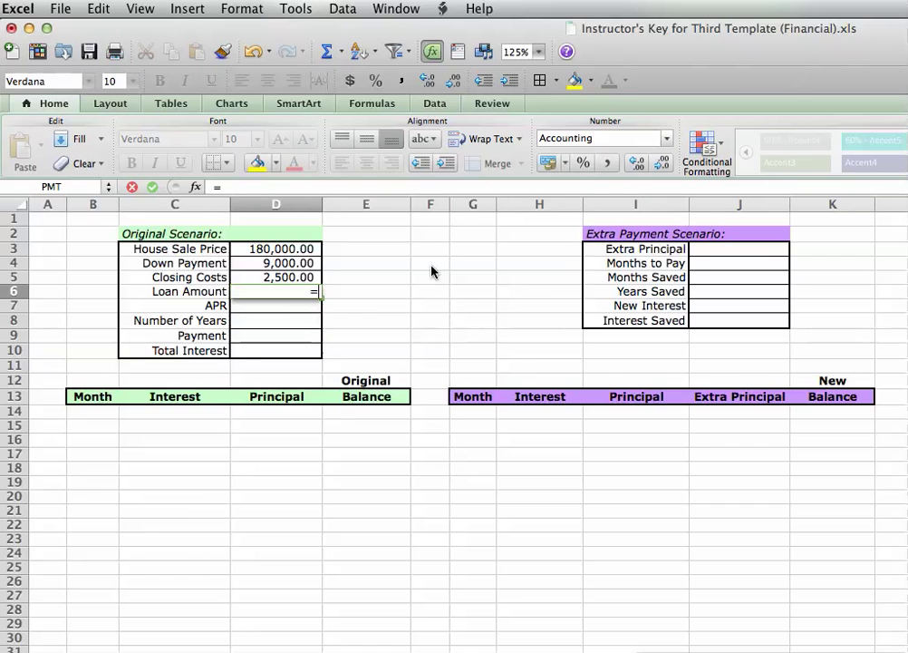
left_click(288, 255)
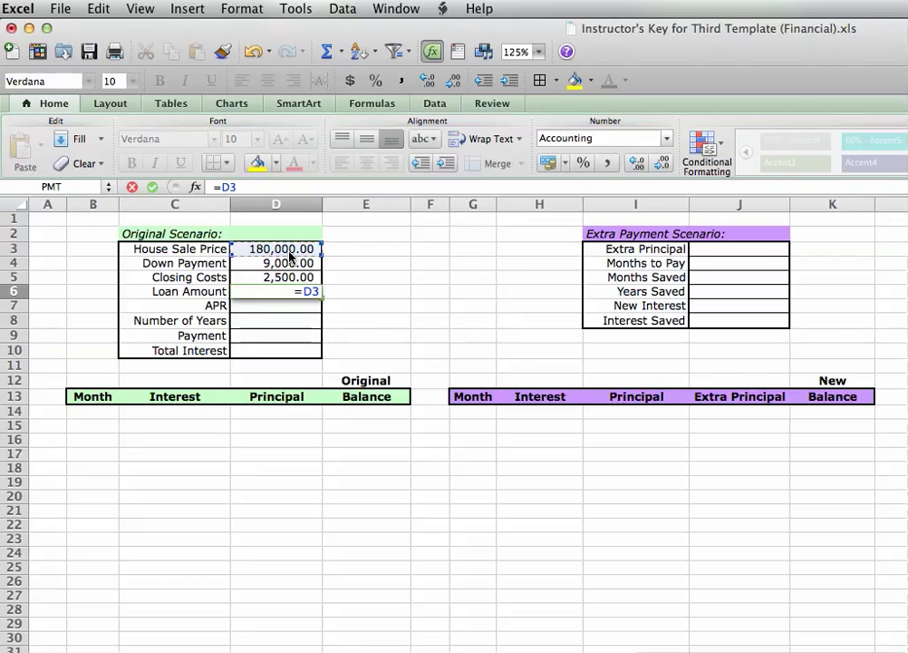
type("-")
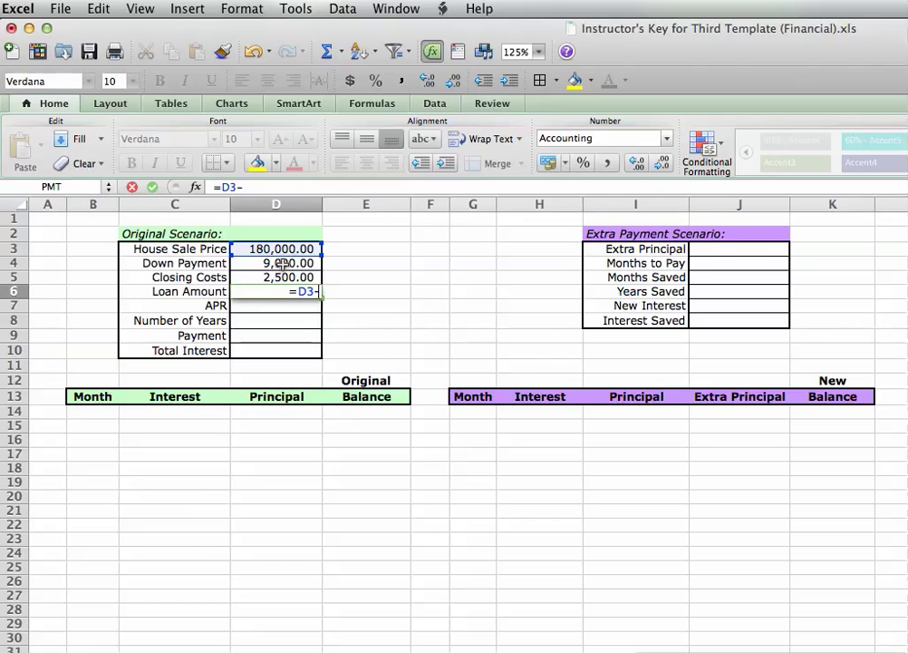
left_click(282, 263)
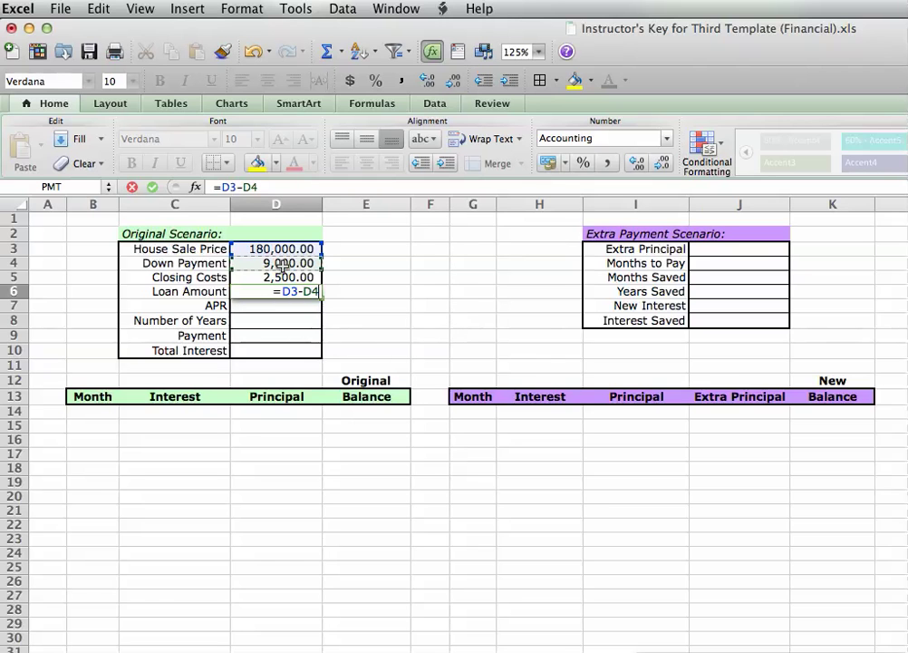
type("+")
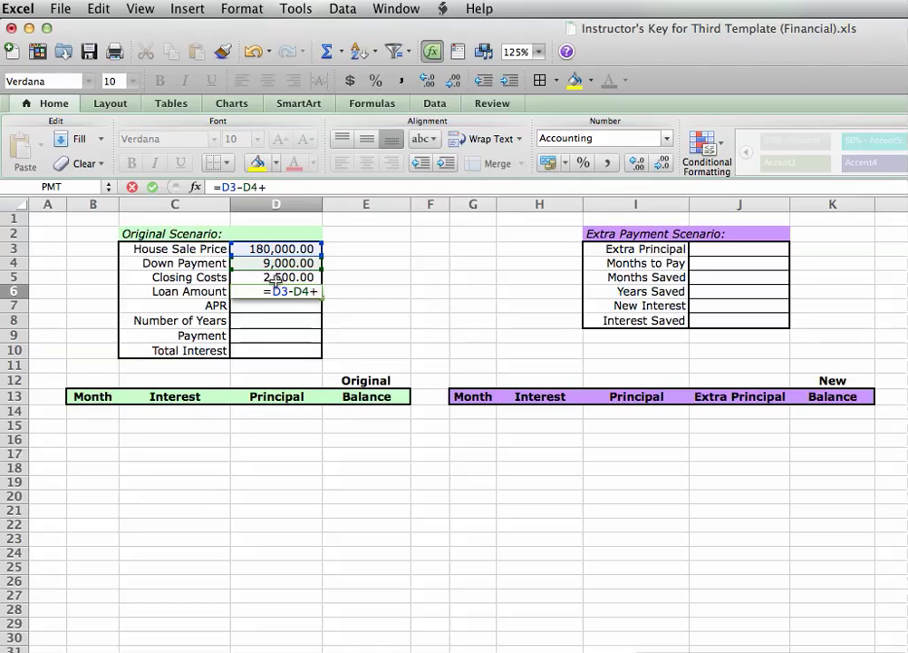
left_click(275, 280)
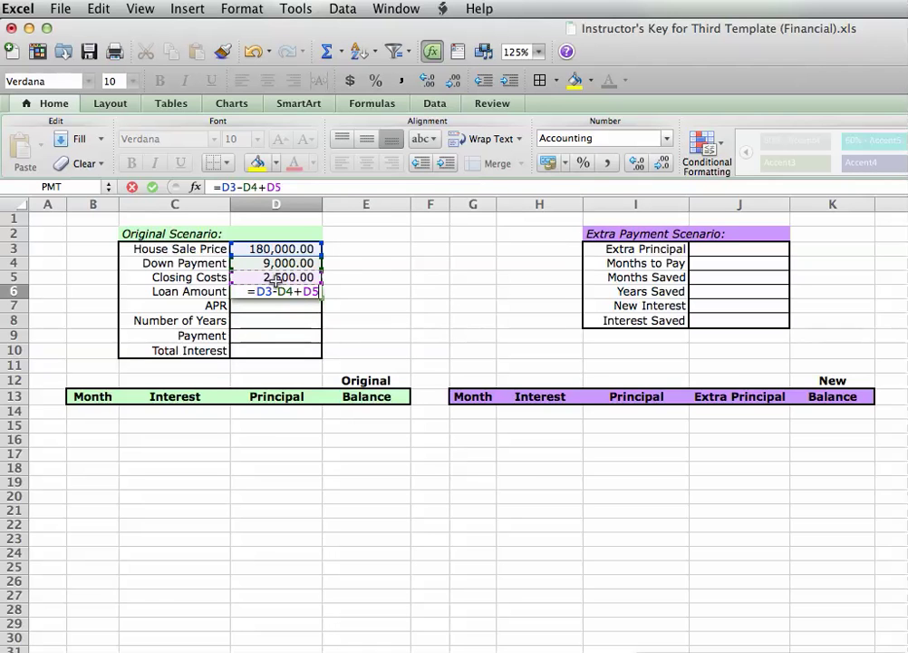
key("Return")
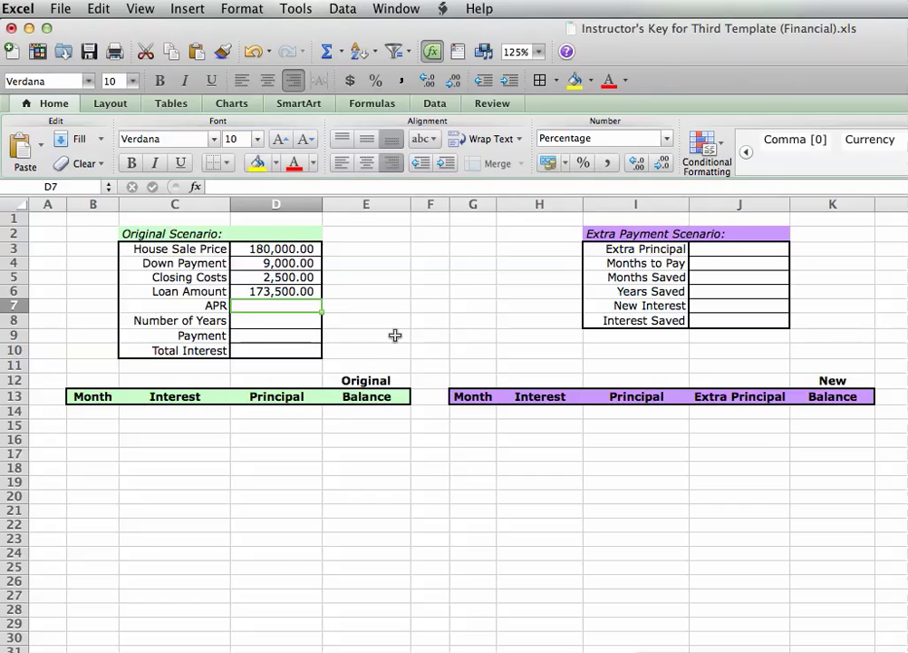
double_click(282, 292)
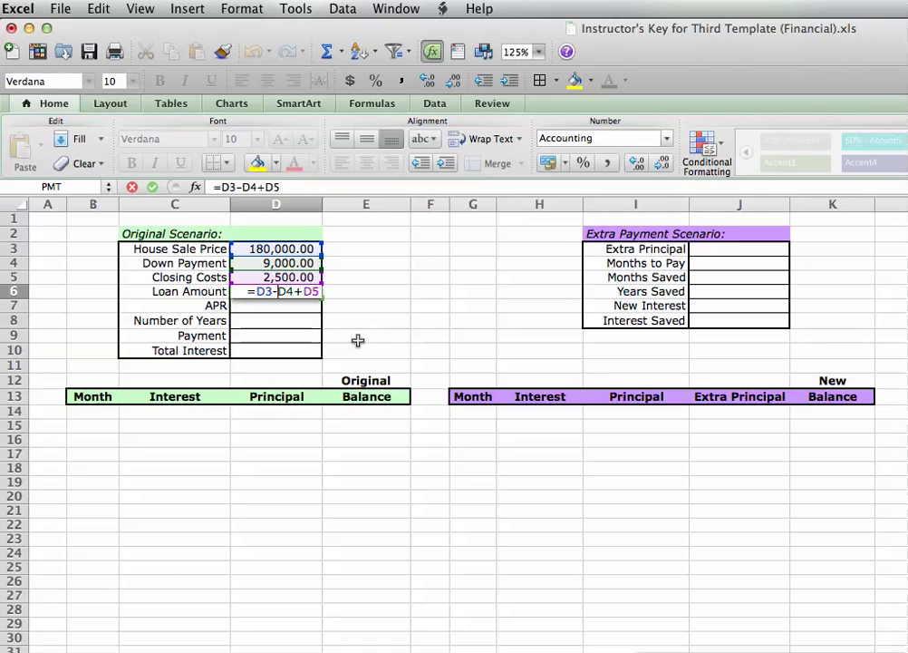
key("Return")
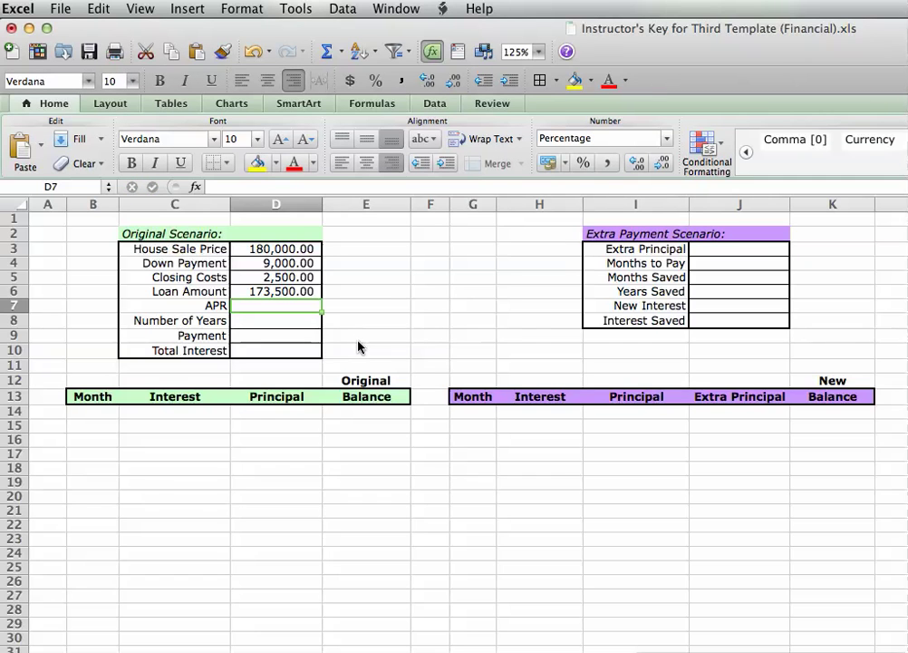
Step: Set the APR in D7 to 6% and the Number of Years in D8 to 30
type("6%")
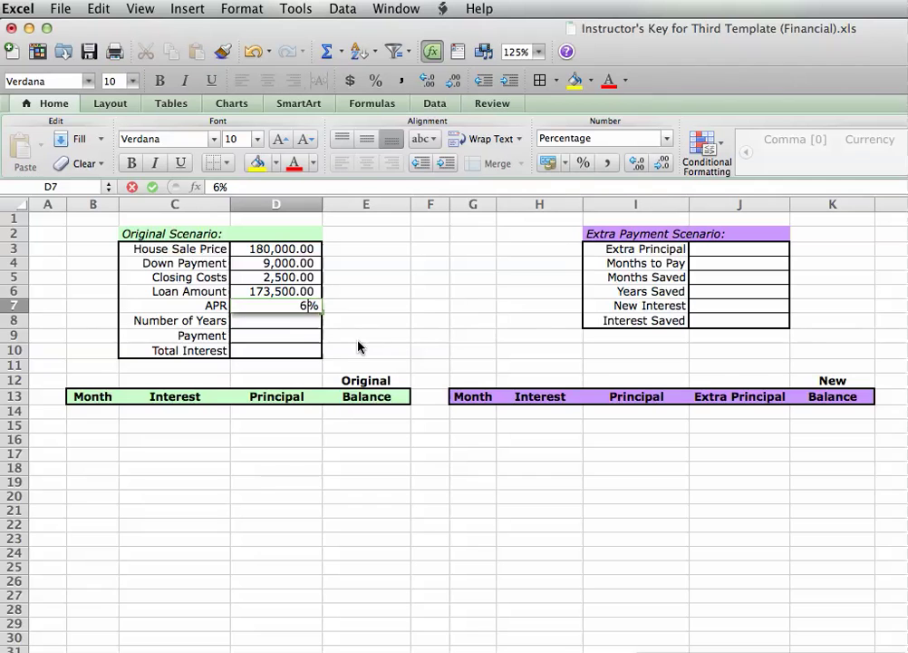
key("Return")
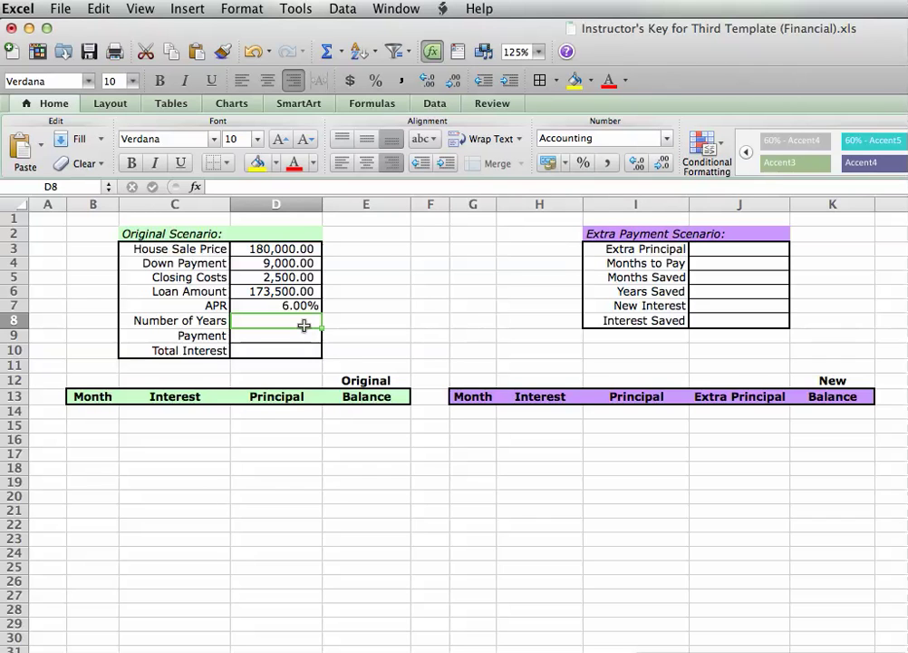
type("30")
key("Return")
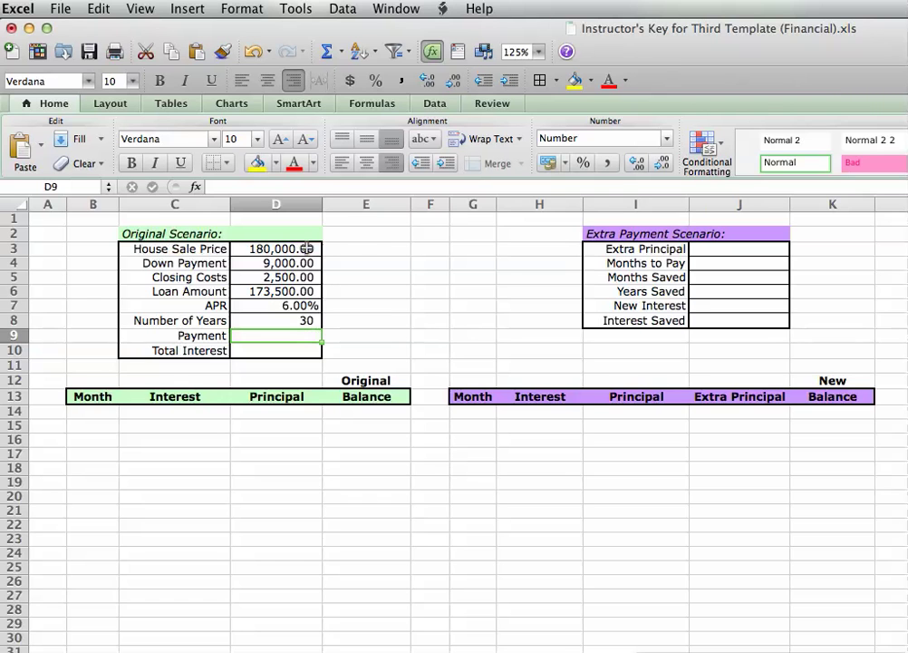
Step: Calculate the monthly Payment in D9 with the formula =PMT(D7/12,D8*12,D6)
type("=pmt")
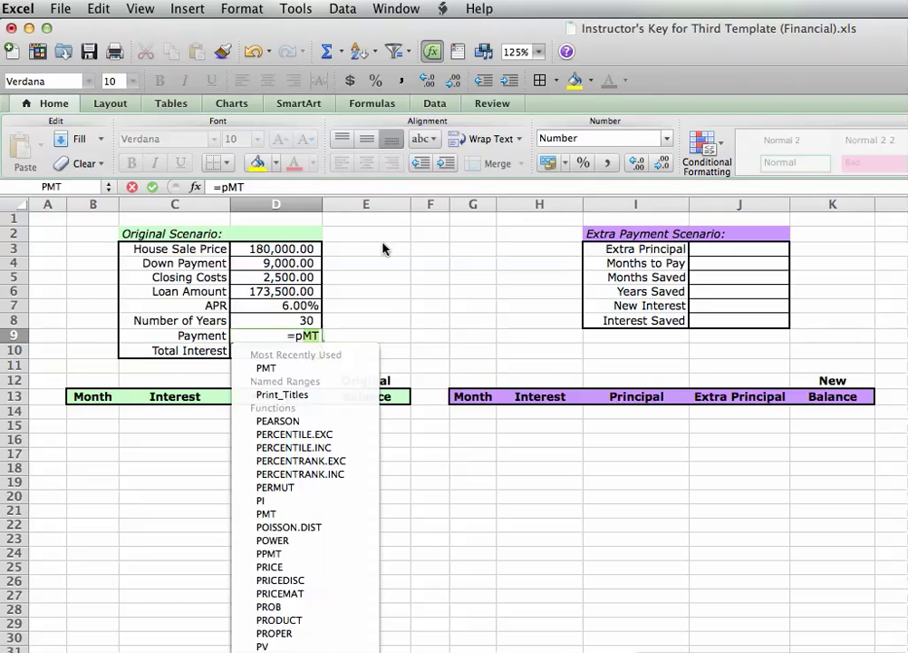
type("(")
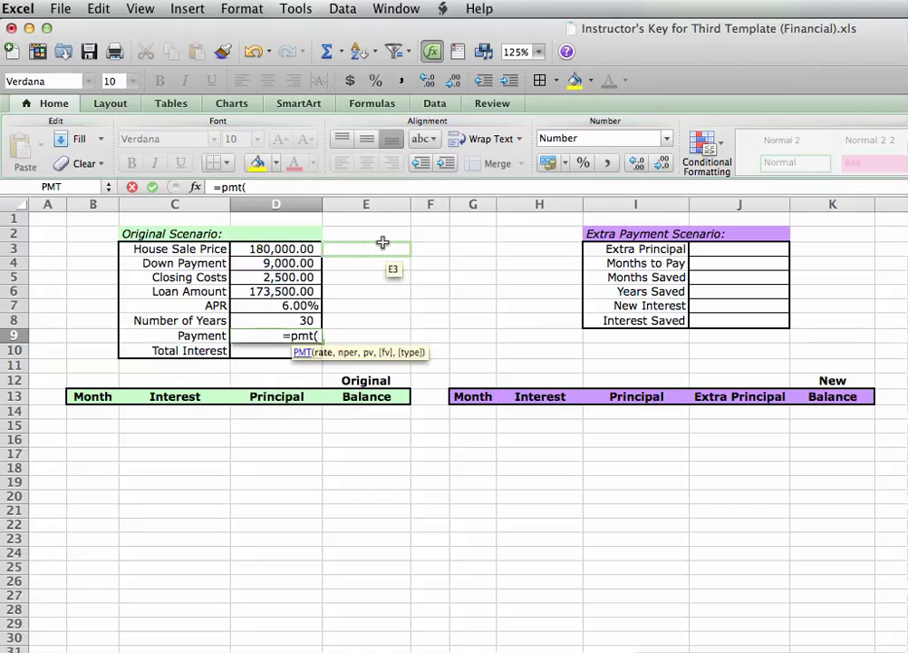
left_click(302, 306)
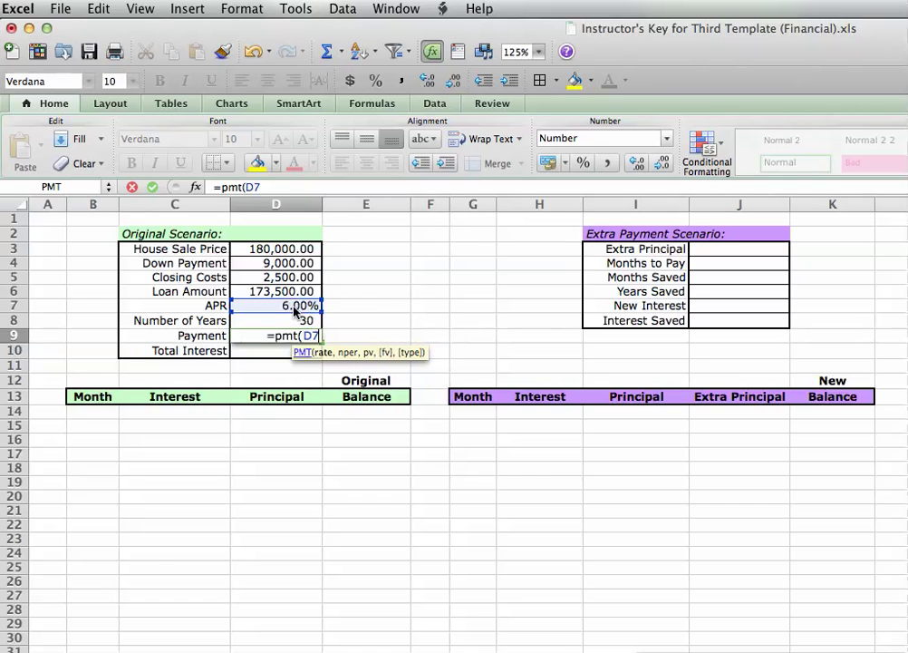
type("/12")
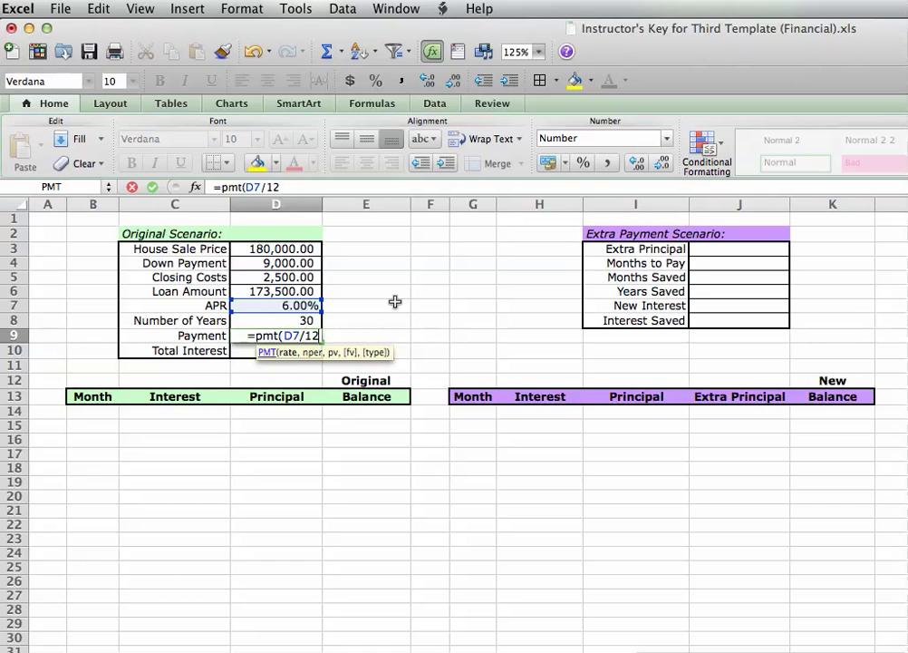
type(",")
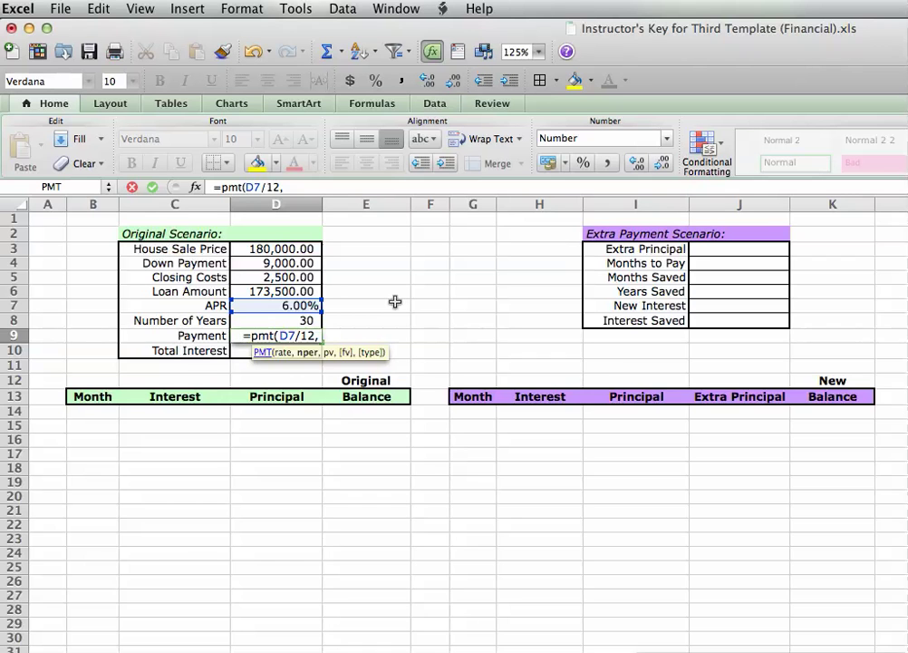
left_click(300, 319)
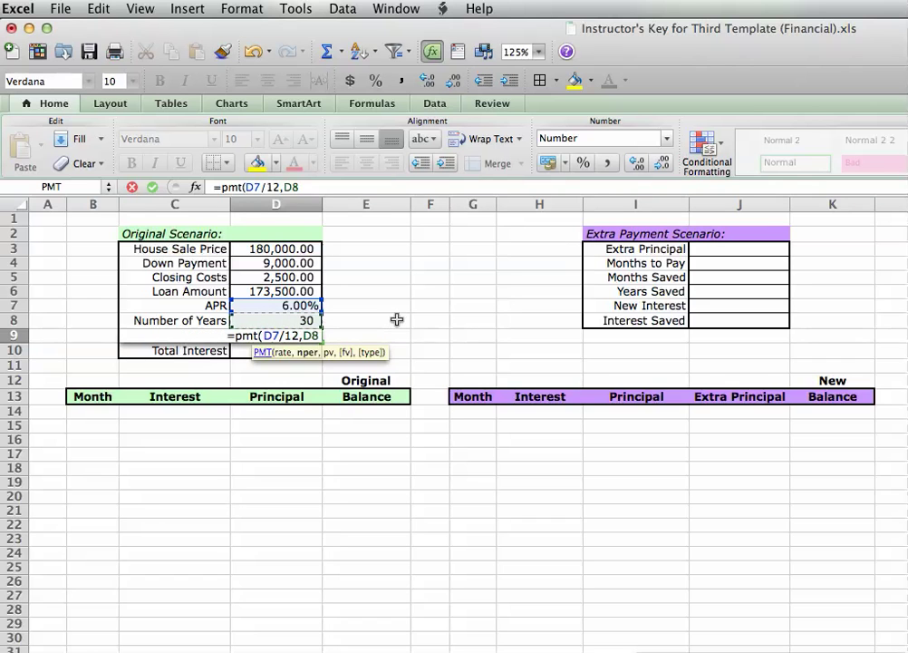
type("*12")
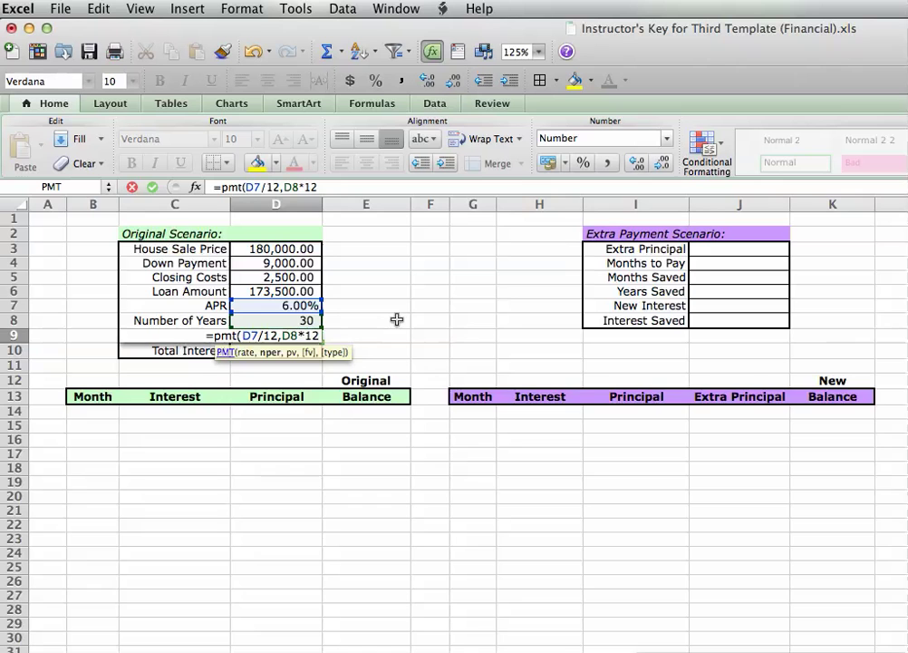
type(",")
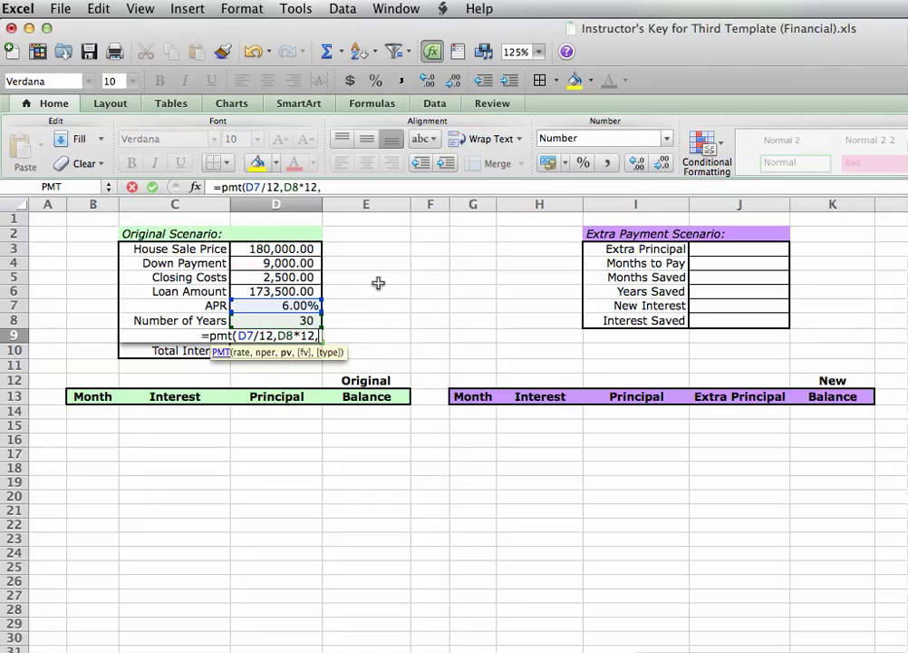
left_click(288, 291)
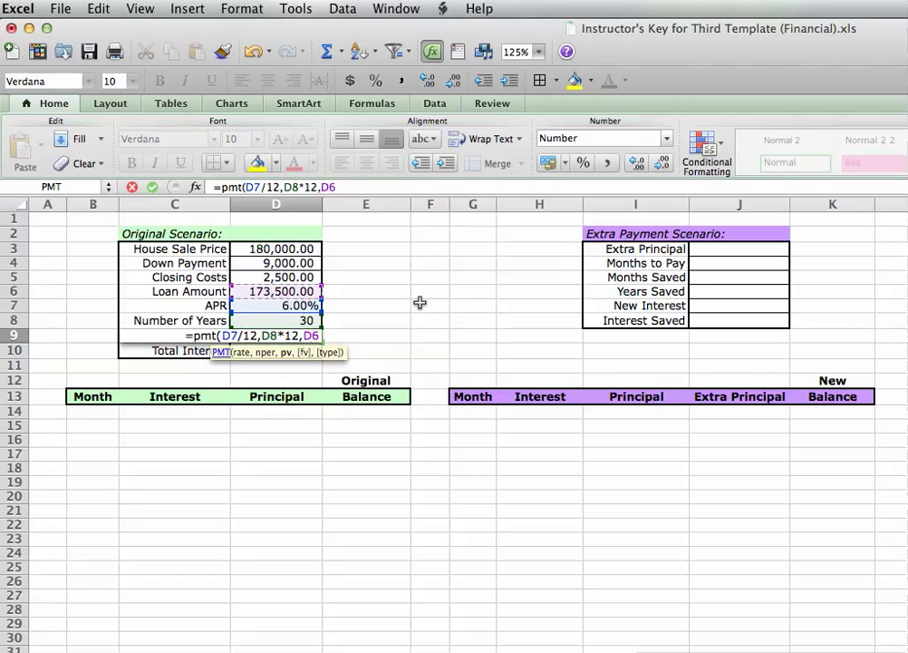
key("Return")
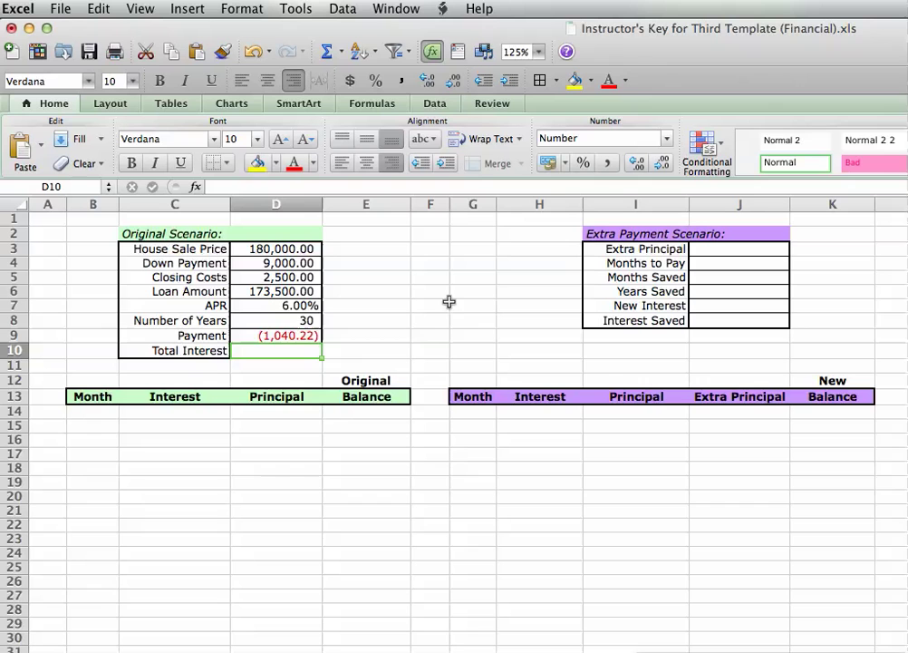
Step: Negate the Payment formula in D9 so it reads =-PMT(D7/12,D8*12,D6)
left_click(290, 335)
double_click(290, 336)
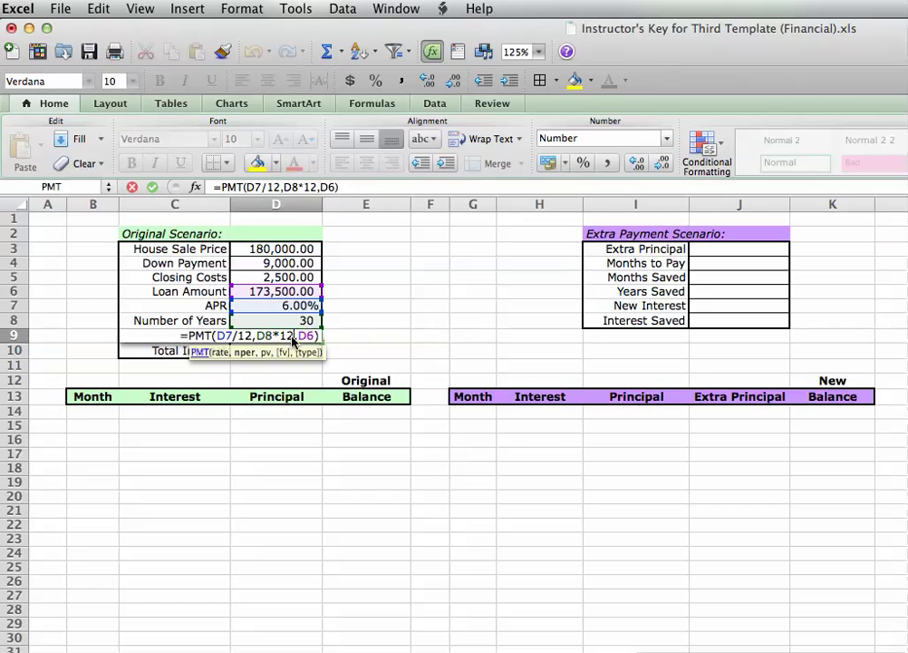
left_click(188, 336)
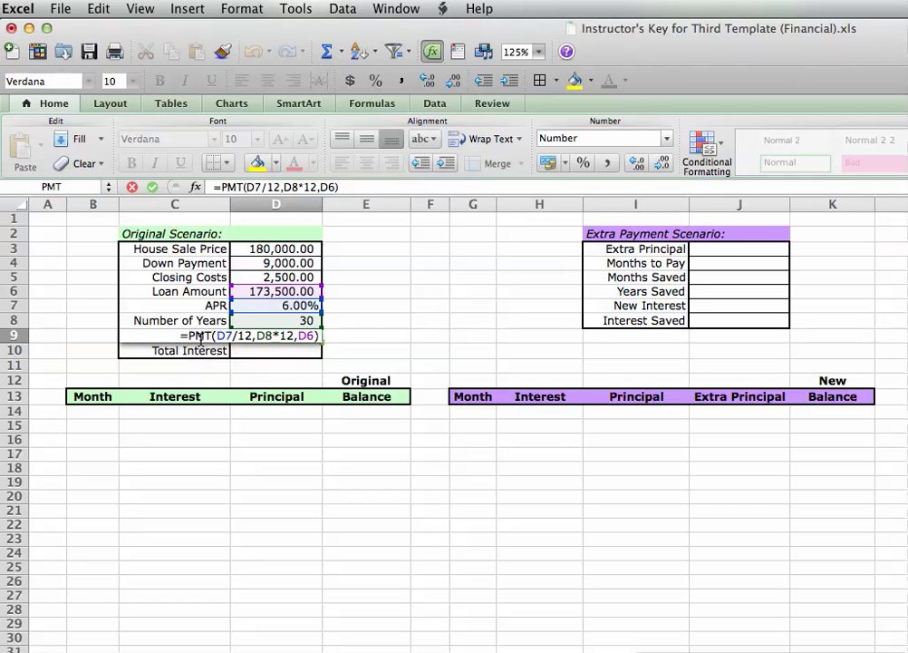
type("-")
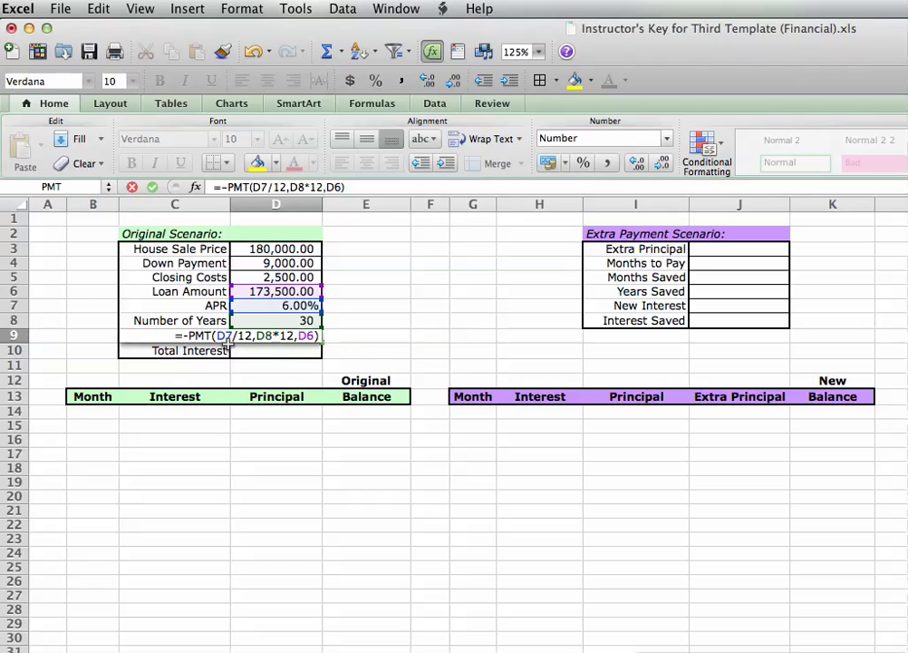
key("Return")
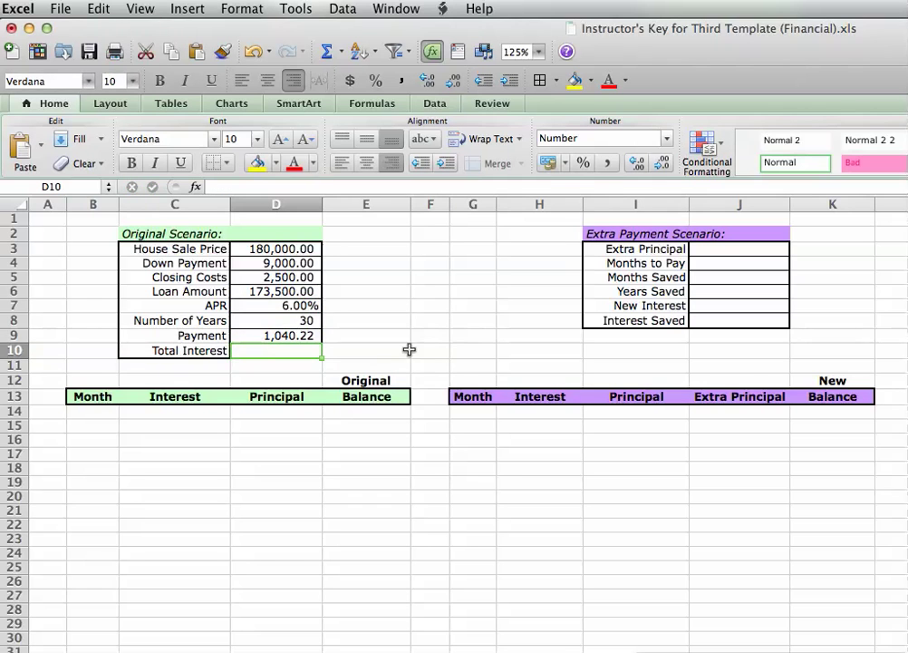
Step: Enter the formula =D9*D8*12 in the Total Interest cell D10
left_click(393, 339)
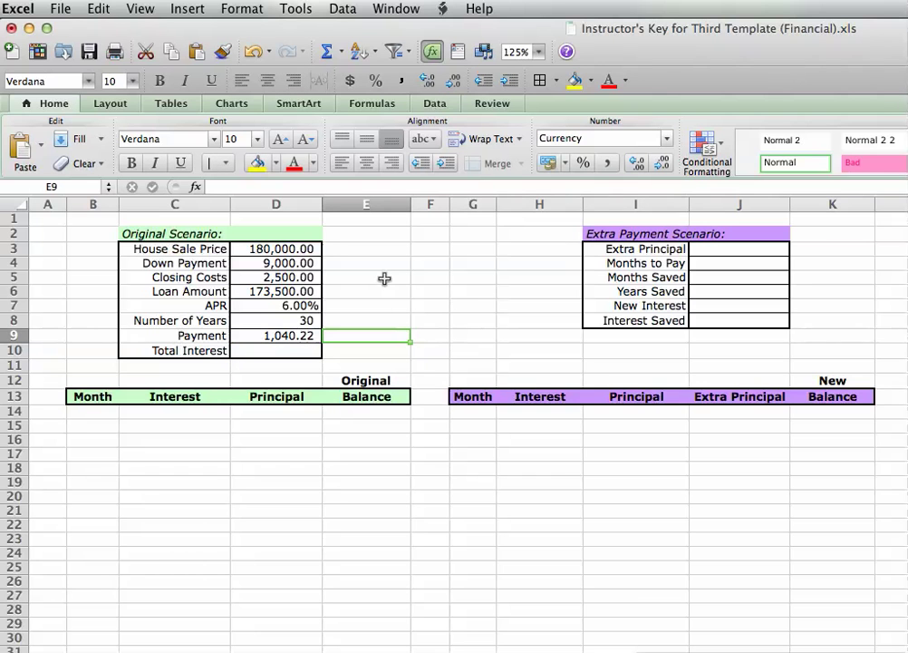
left_click(287, 351)
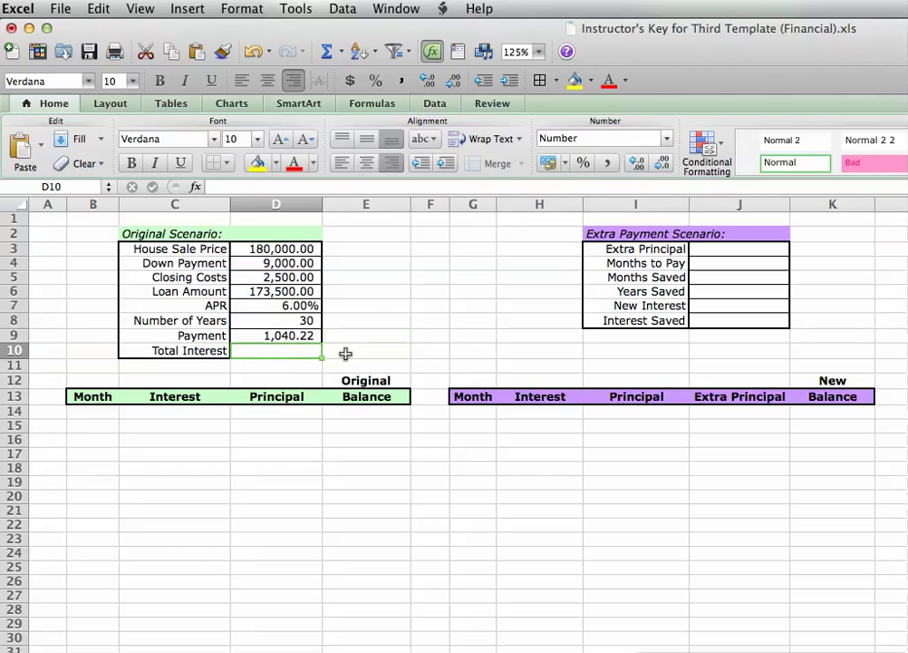
type("=")
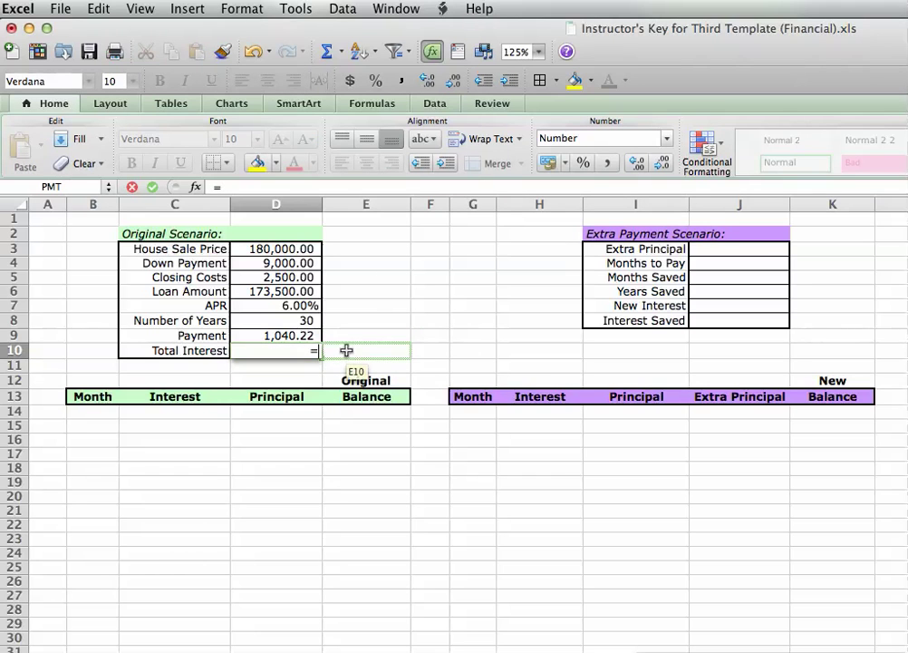
left_click(298, 336)
type("*")
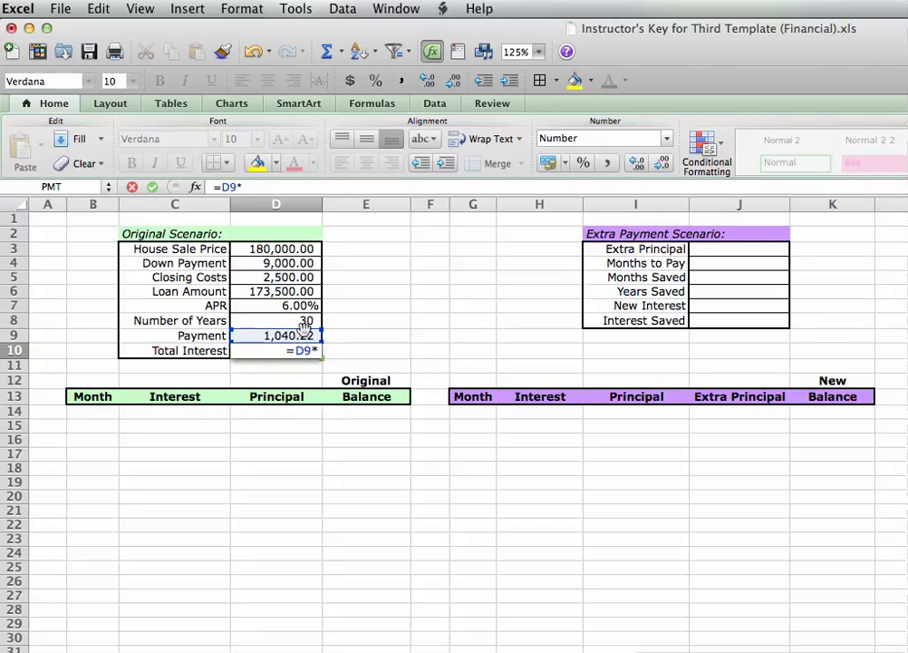
left_click(305, 319)
type("*")
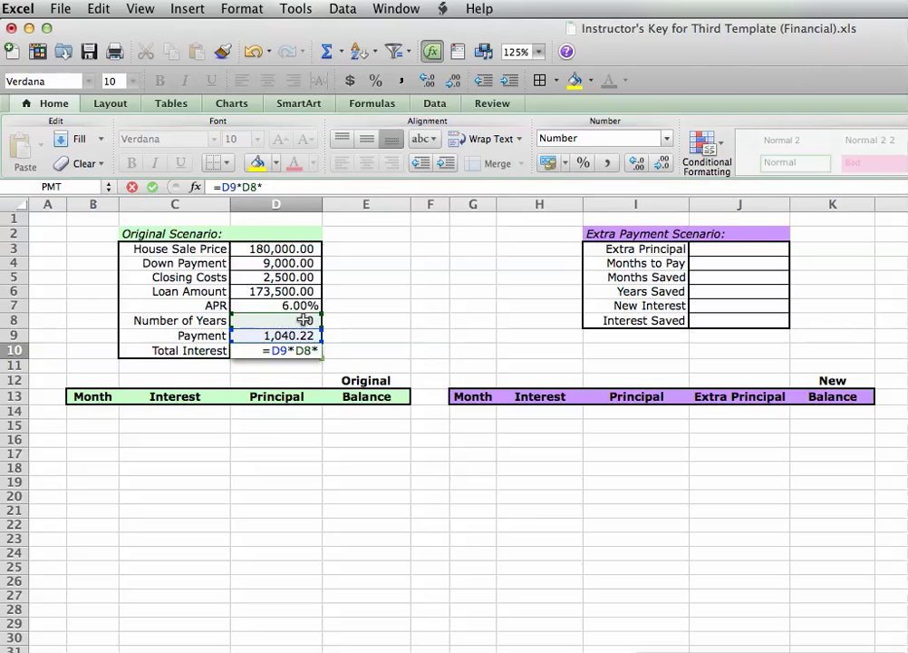
type("12")
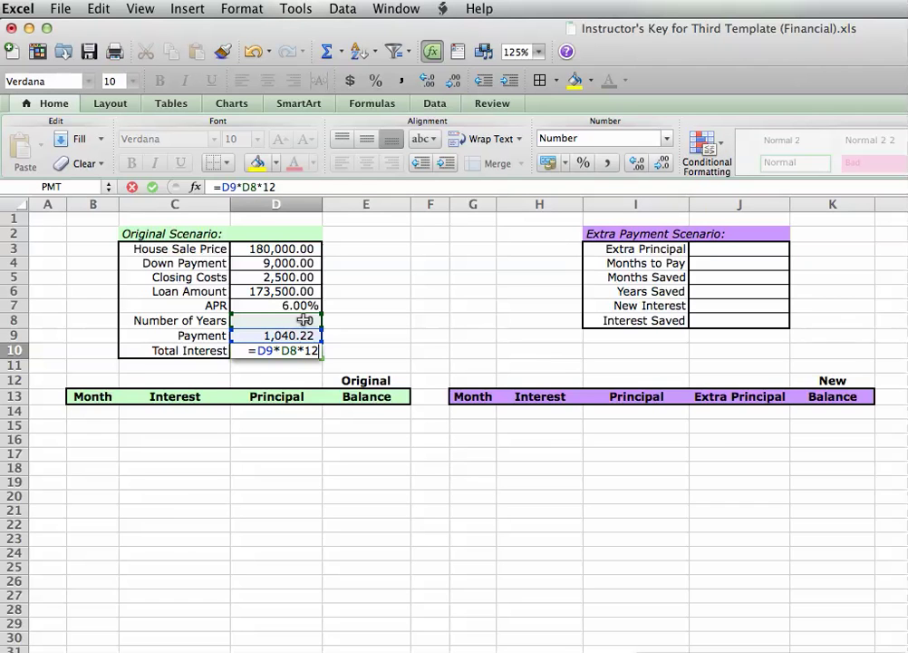
key("Return")
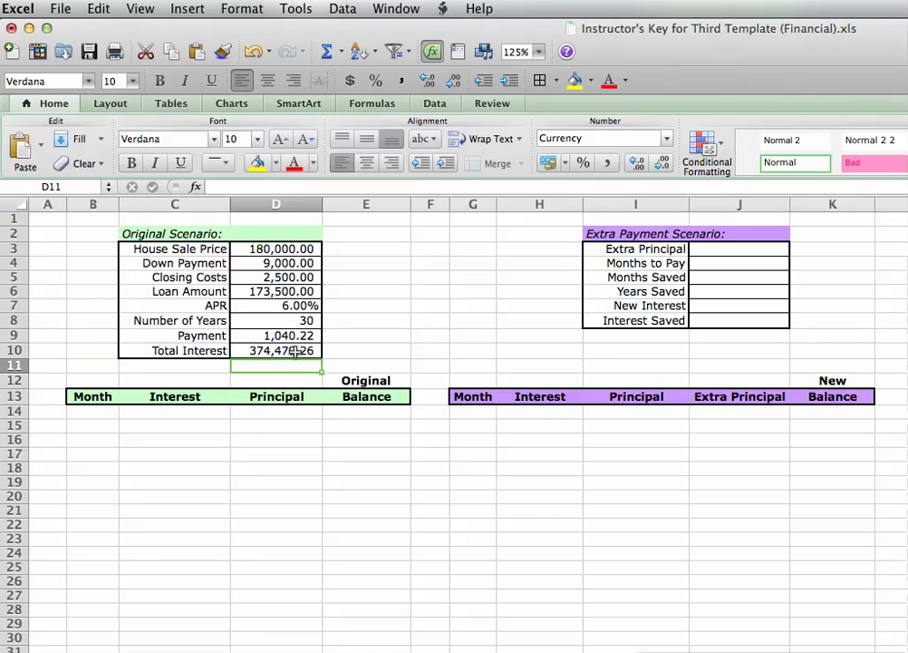
Step: Subtract the Loan Amount in the Total Interest formula in D10 so it reads =D9*D8*12-D6
left_click(297, 353)
double_click(297, 353)
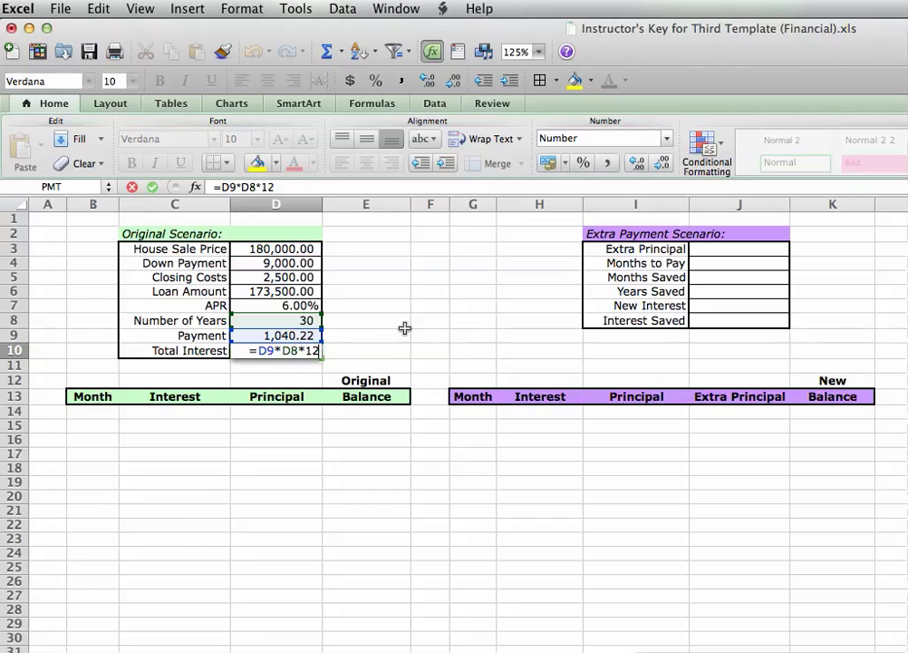
type("-")
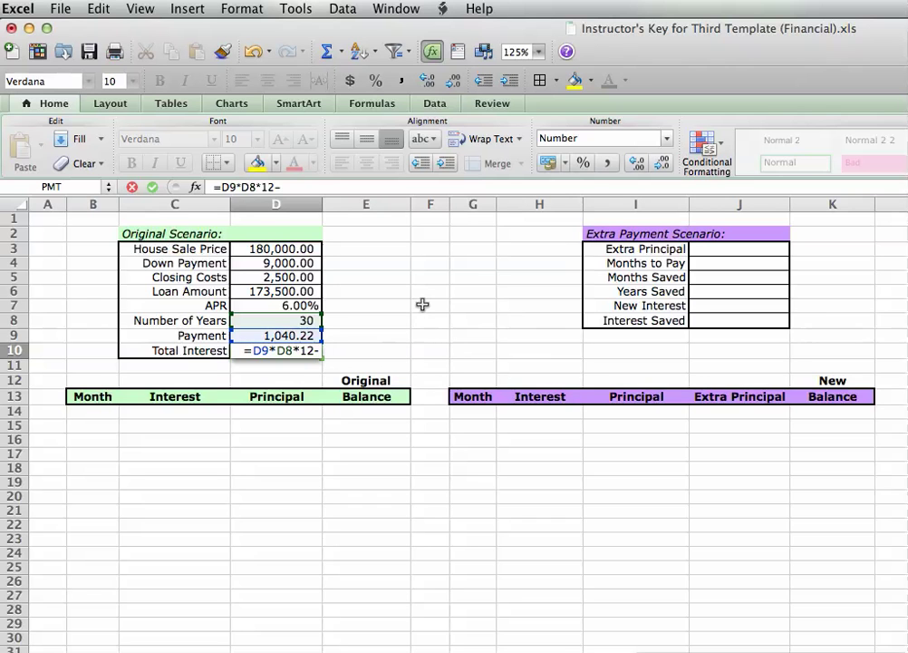
left_click(300, 292)
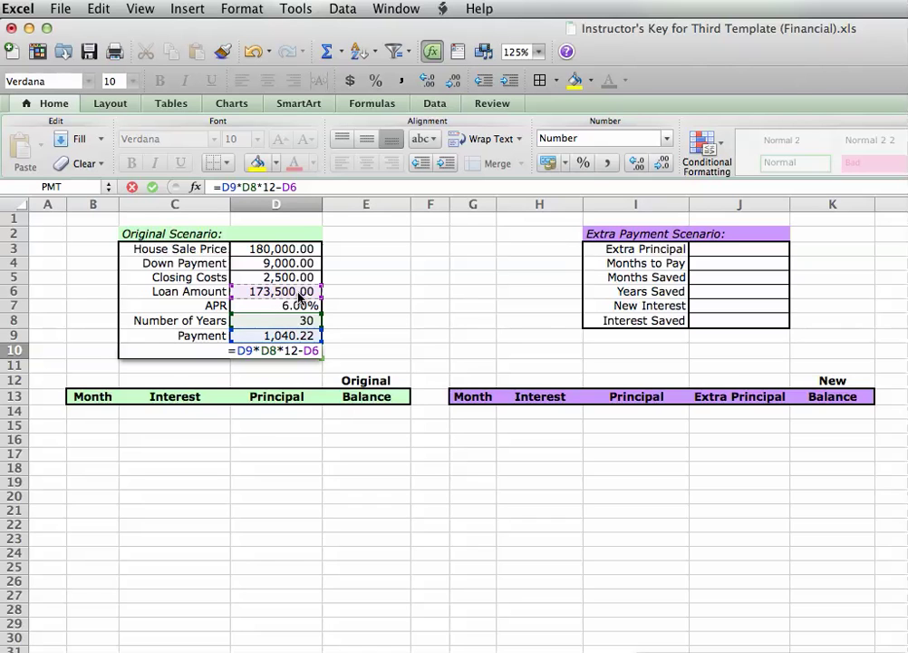
key("Return")
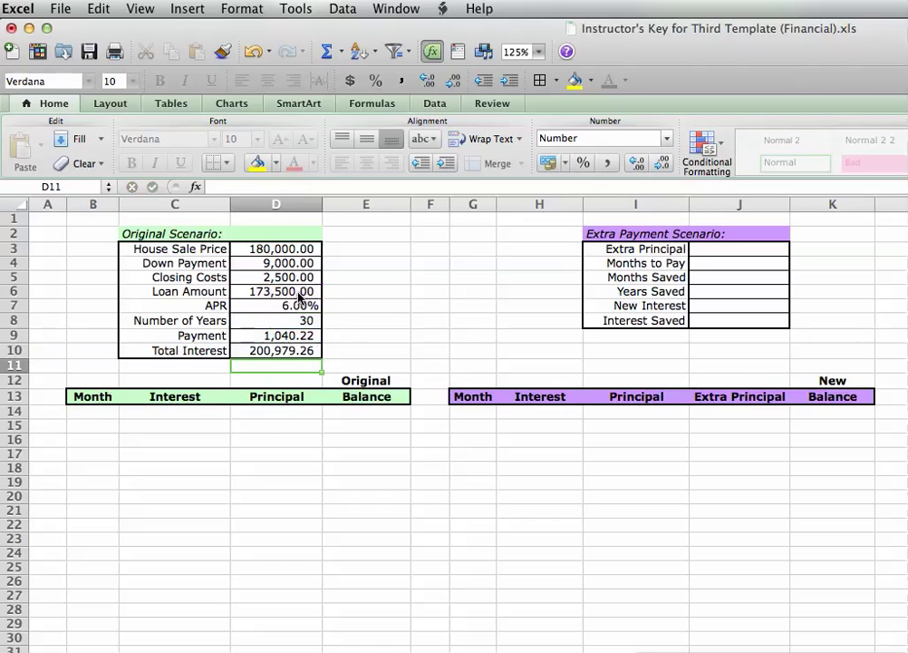
left_click(399, 347)
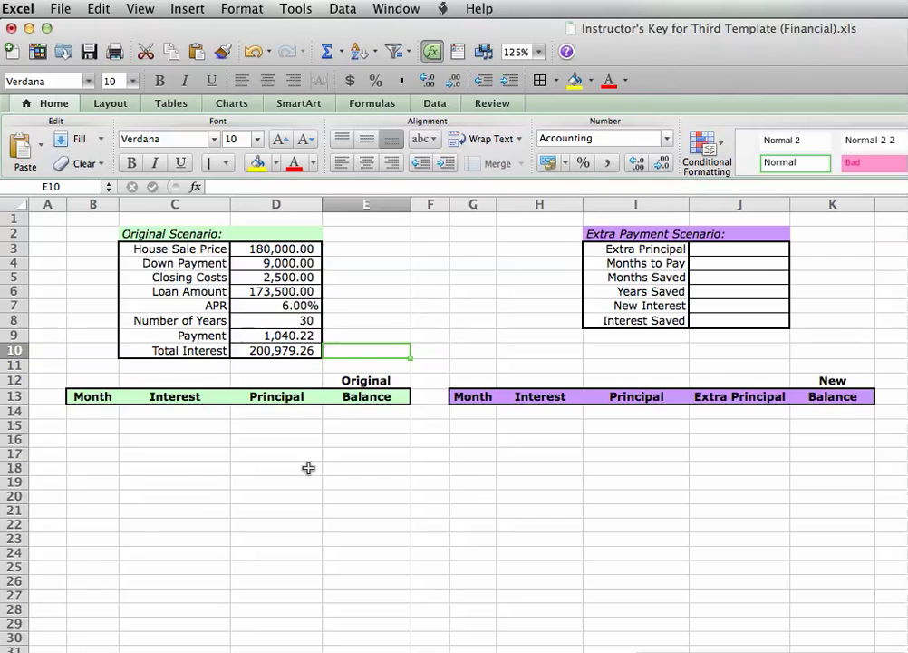
Step: Enter the month numbers 1, 2 and 3 in B15 to B17 of the original schedule
left_click(100, 426)
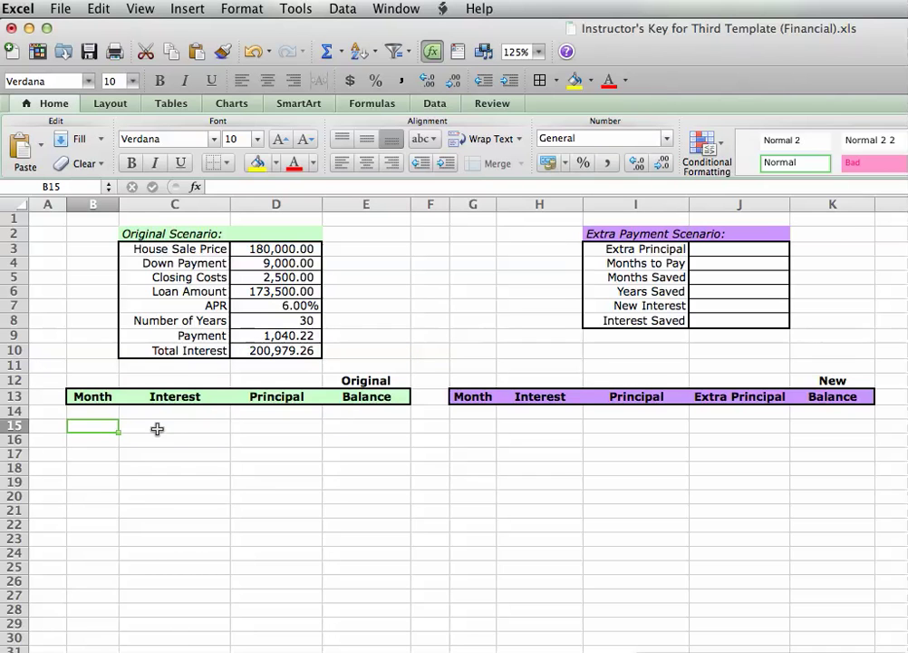
type("1")
key("Return")
type("2")
key("Return")
type("3")
key("Return")
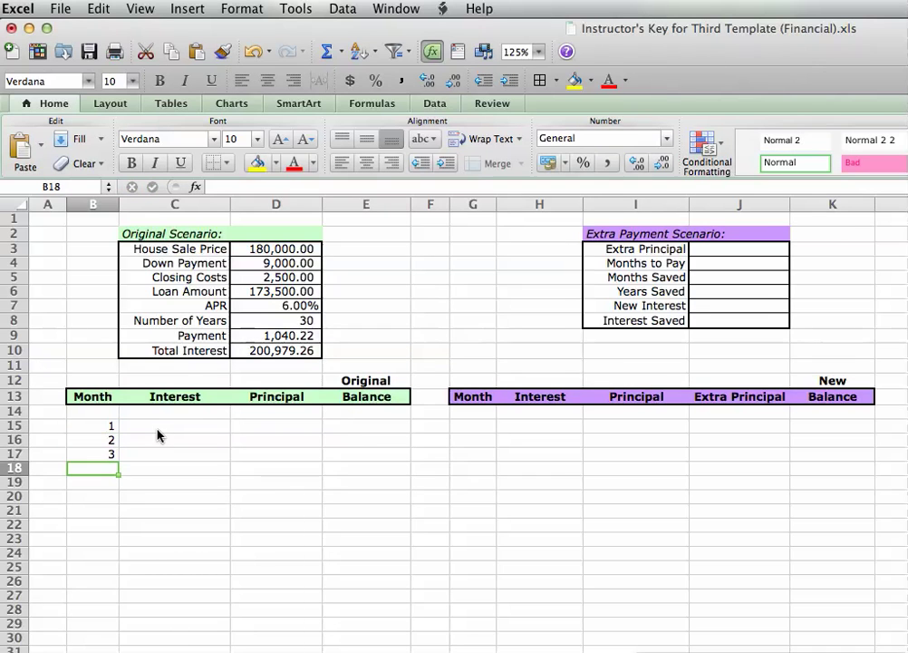
Step: Extend the month number series from B15:B17 down column B to month 360 in row 374
left_click_drag(97, 426, 103, 453)
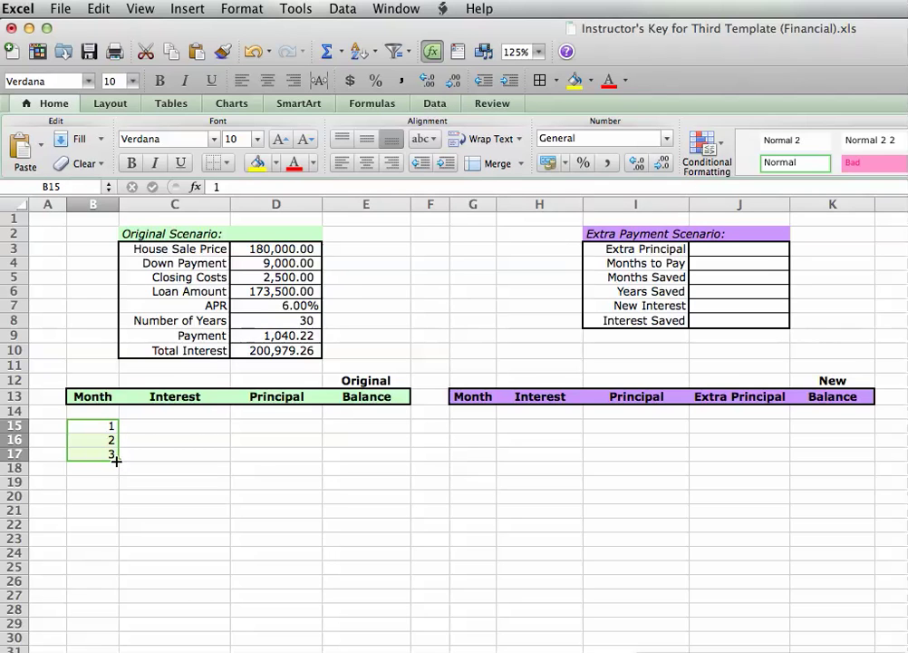
left_click_drag(116, 461, 58, 441)
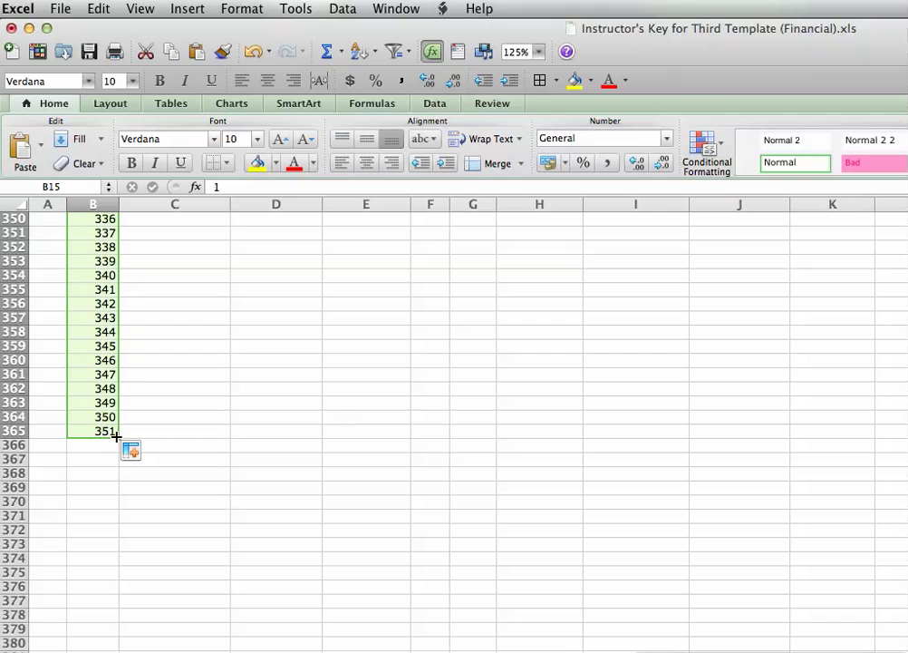
left_click_drag(117, 436, 113, 566)
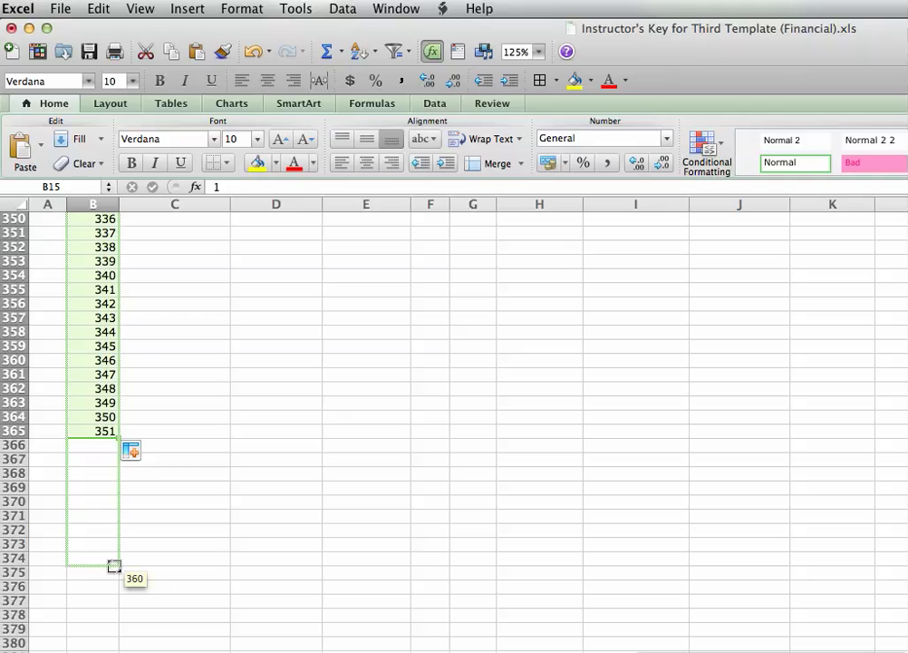
left_click_drag(114, 566, 114, 566)
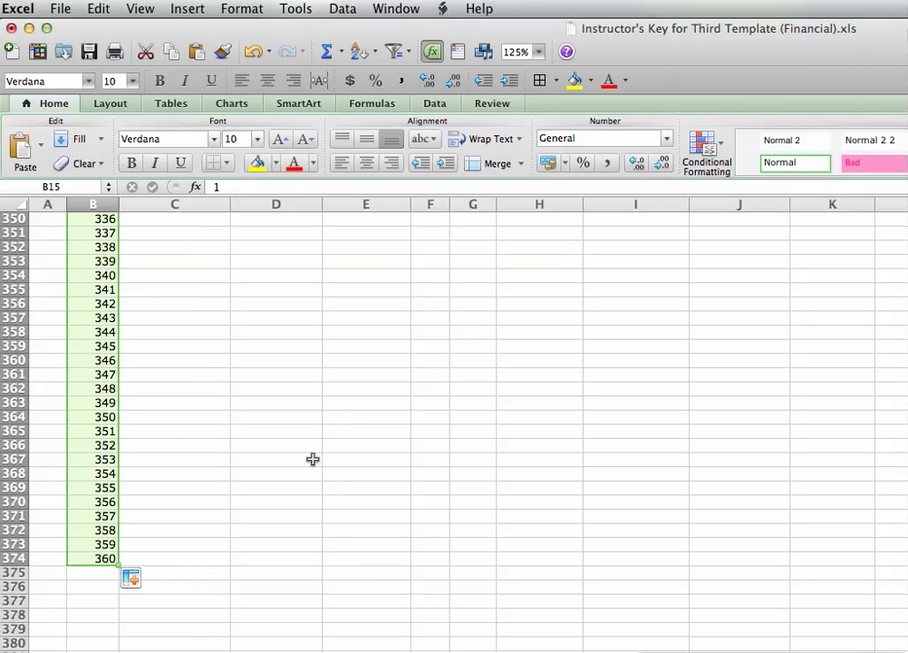
scroll(313, 458, "up", 15)
scroll(313, 457, "up", 20)
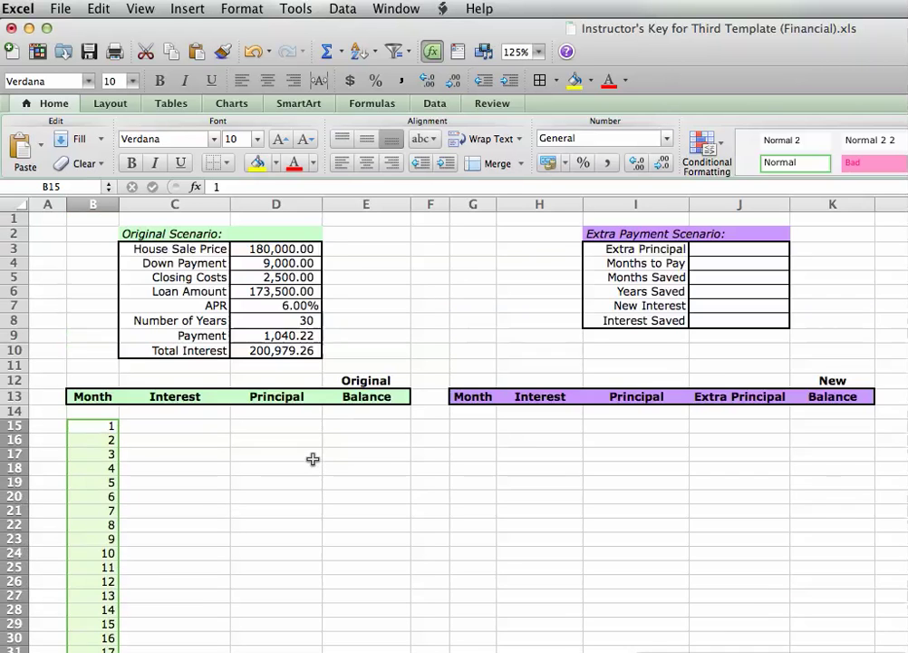
Step: Link the starting Original Balance in E14 to the Loan Amount with the formula =D6
left_click(199, 468)
left_click(182, 426)
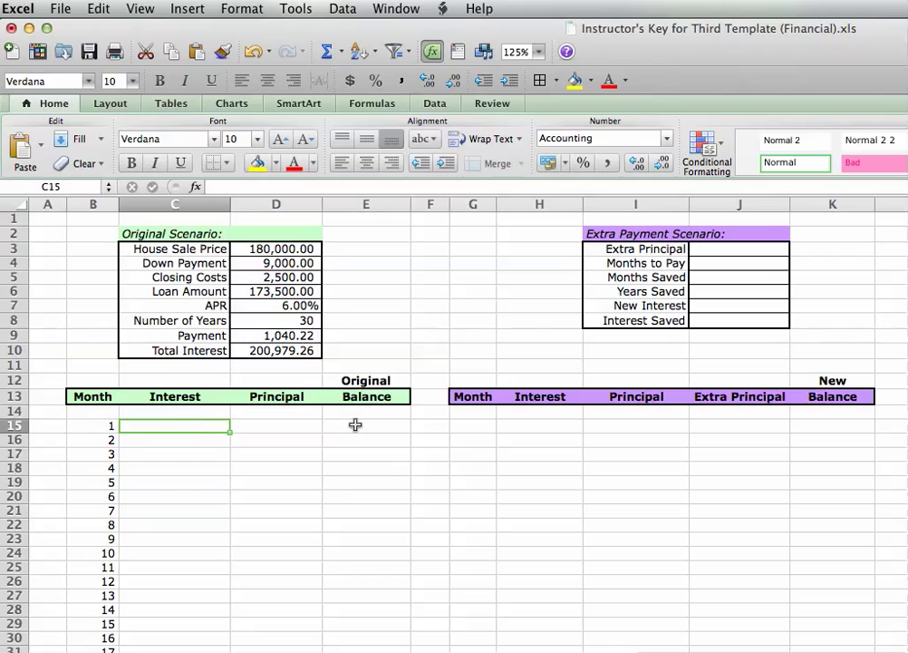
left_click(359, 414)
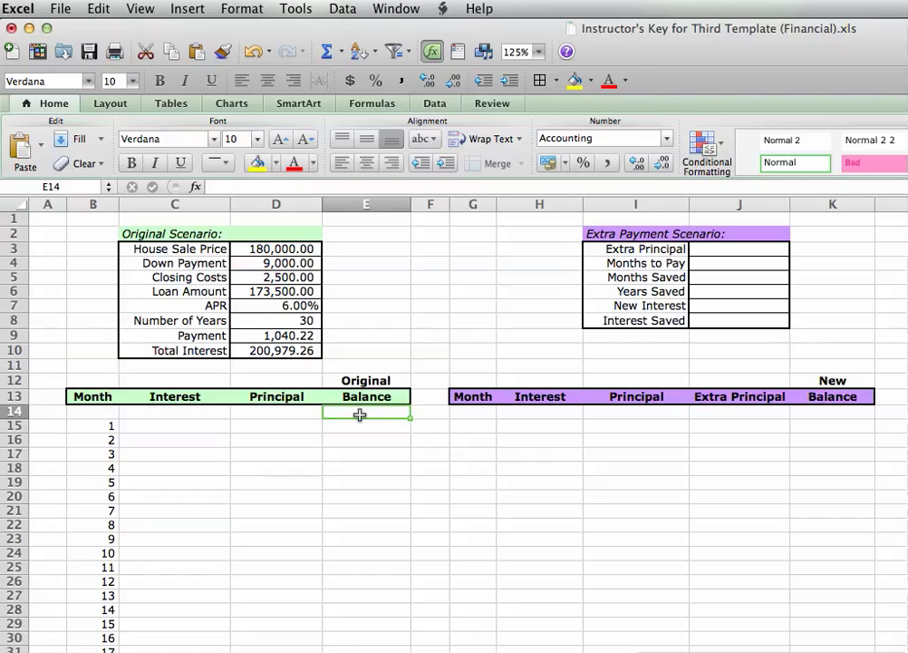
type("=")
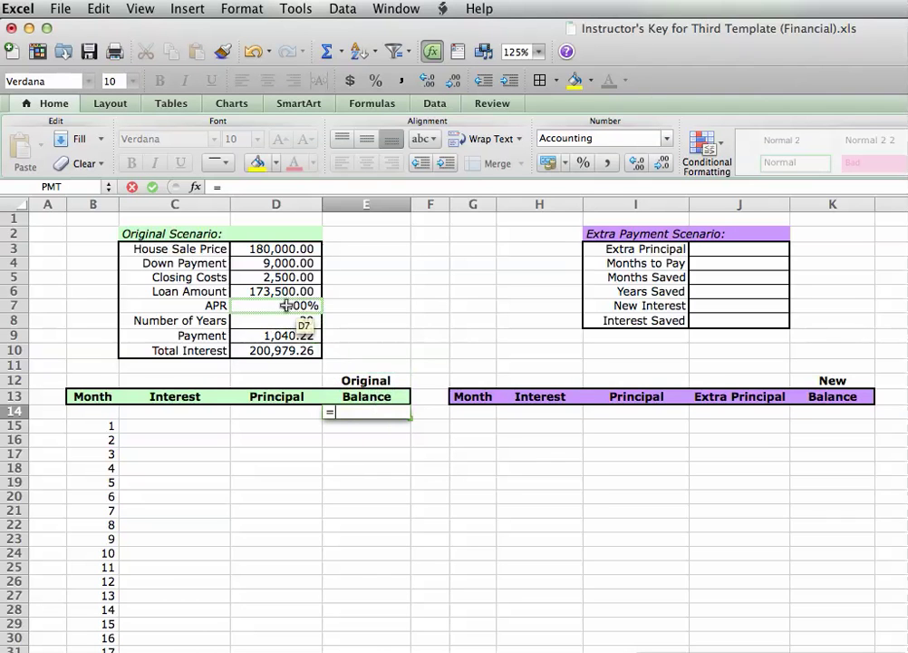
left_click(279, 291)
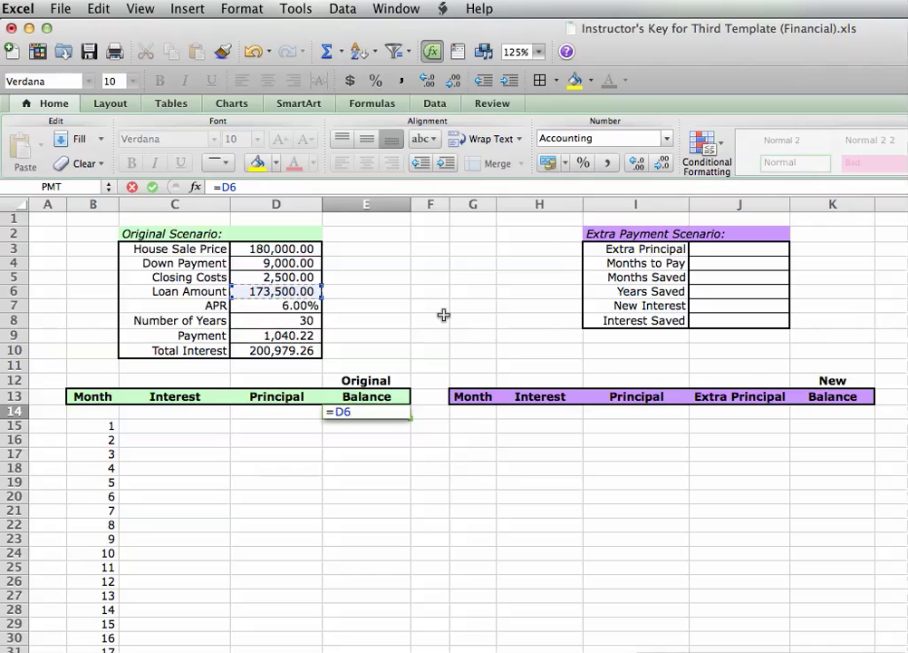
key("Return")
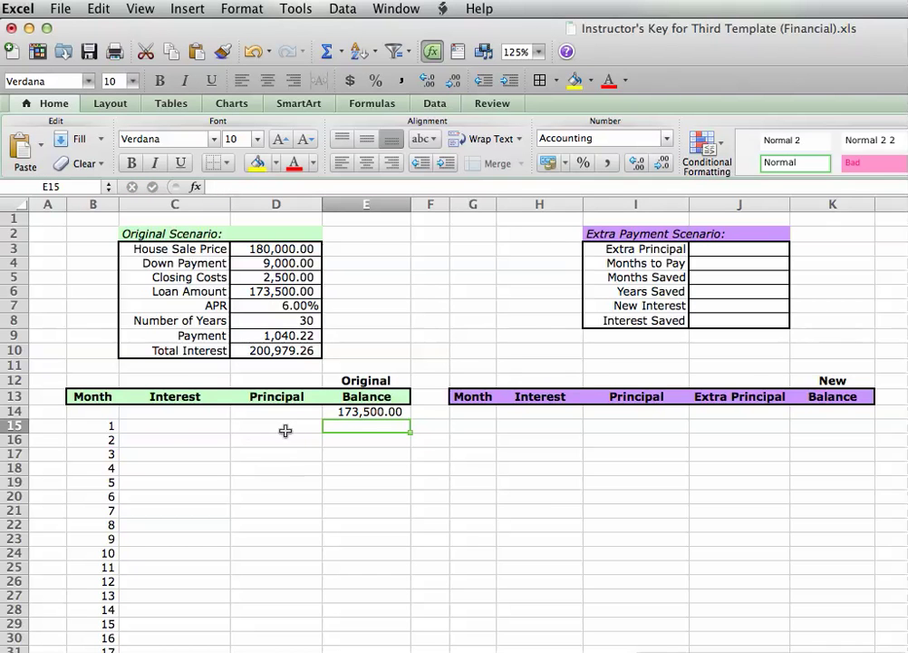
Step: Calculate the first month's Interest in C15 with the formula =E14*$D$7/12, keeping the APR reference absolute
left_click(174, 427)
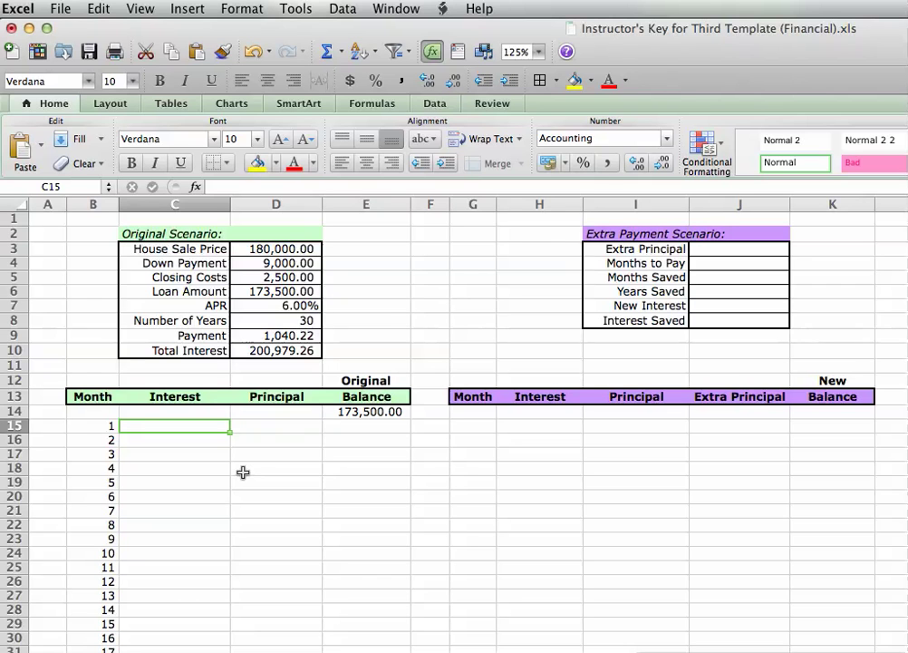
type("=")
scroll(178, 547, "down", 10)
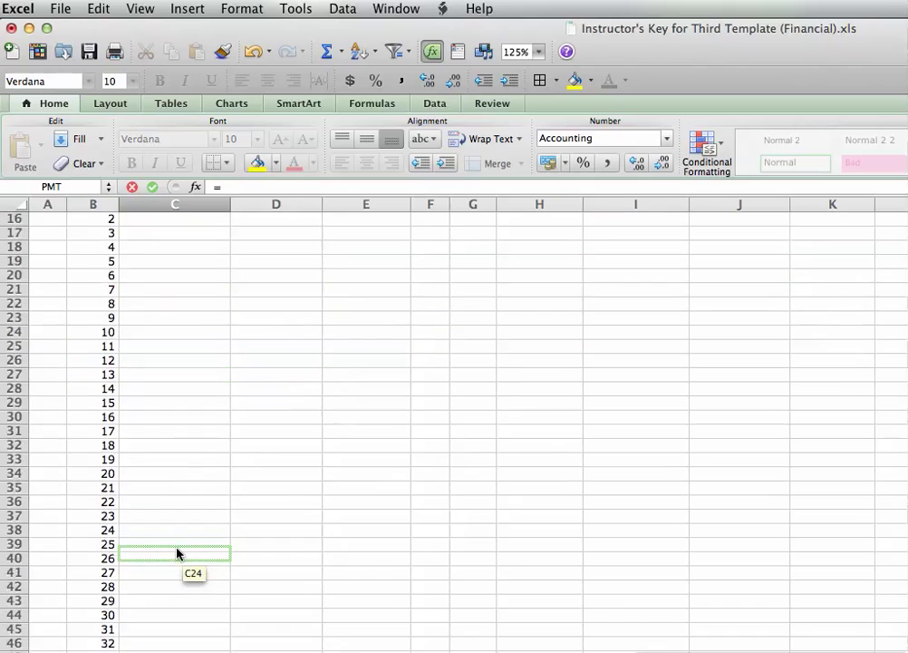
scroll(298, 346, "up", 10)
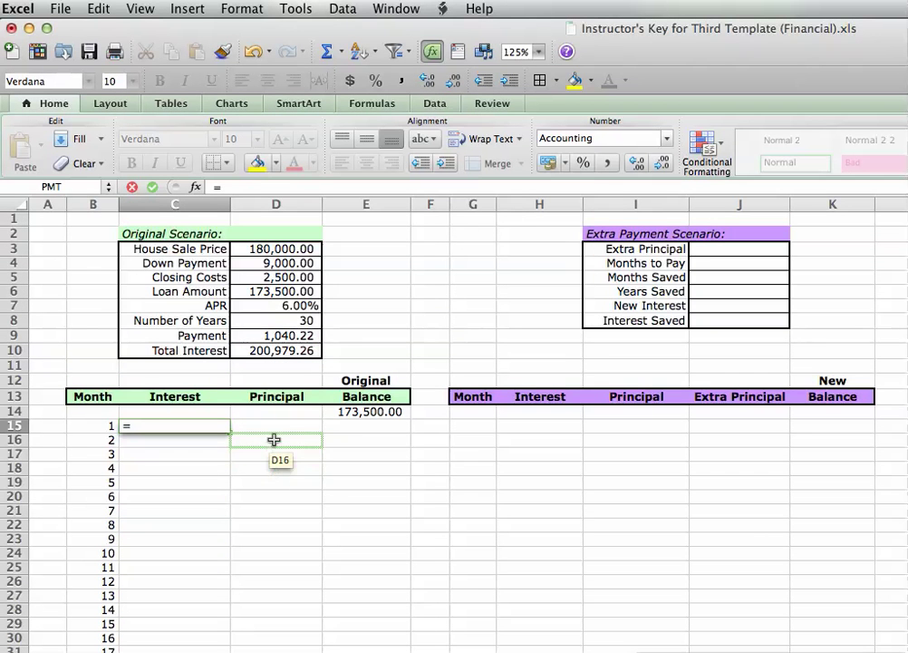
left_click(387, 414)
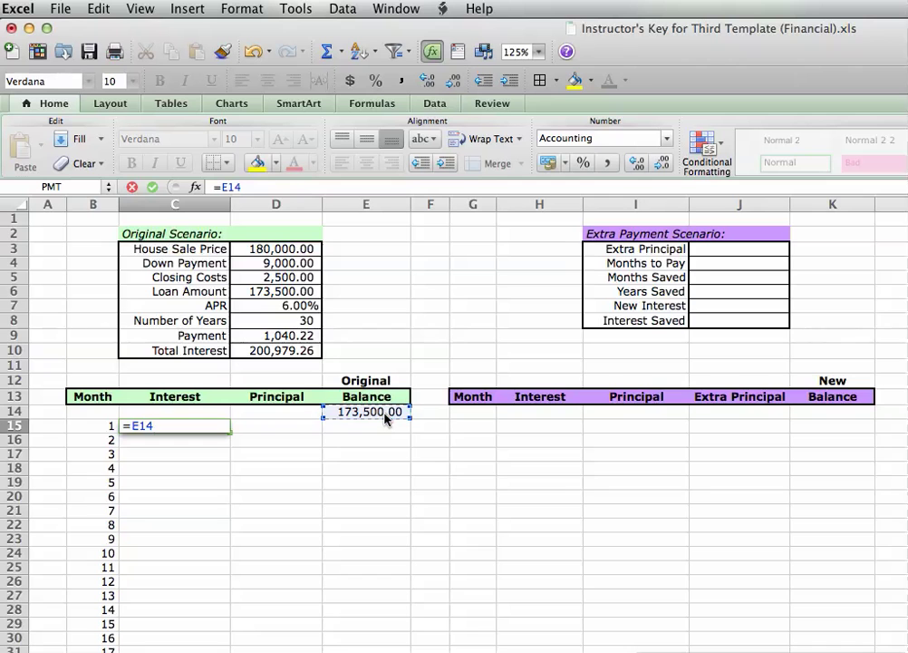
type("*")
left_click(287, 306)
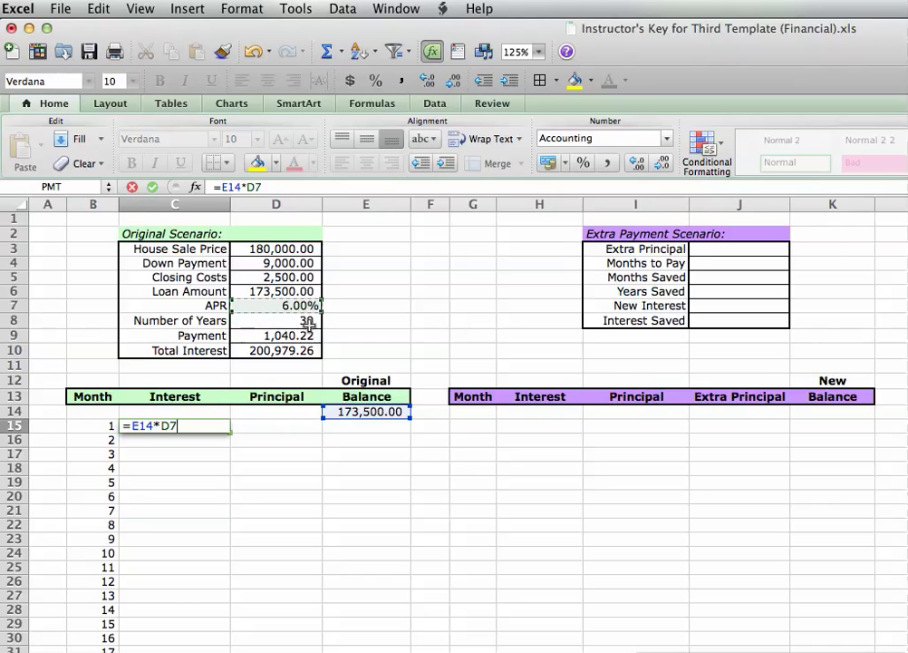
key("super+t")
type("/12")
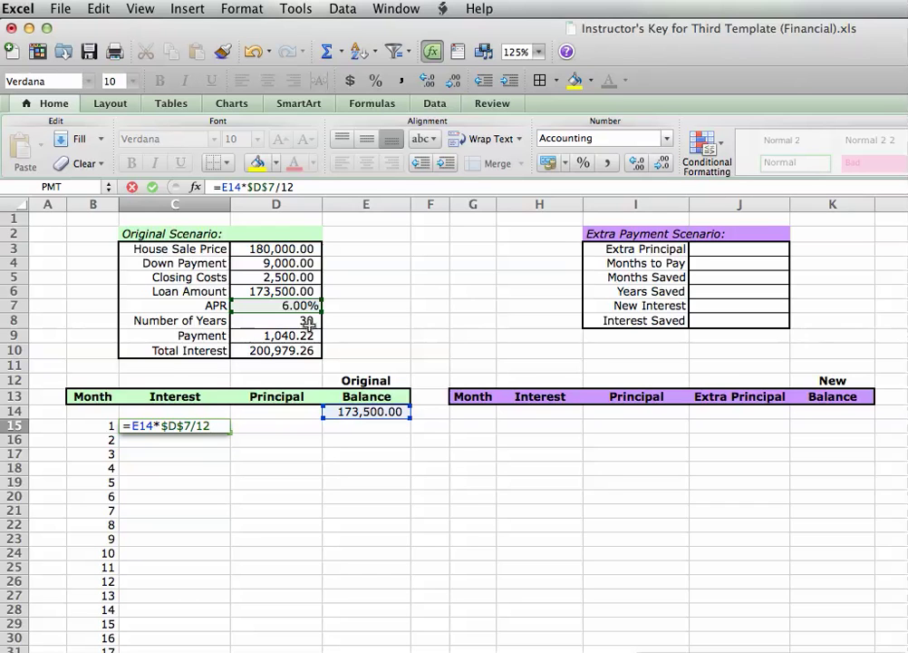
key("Return")
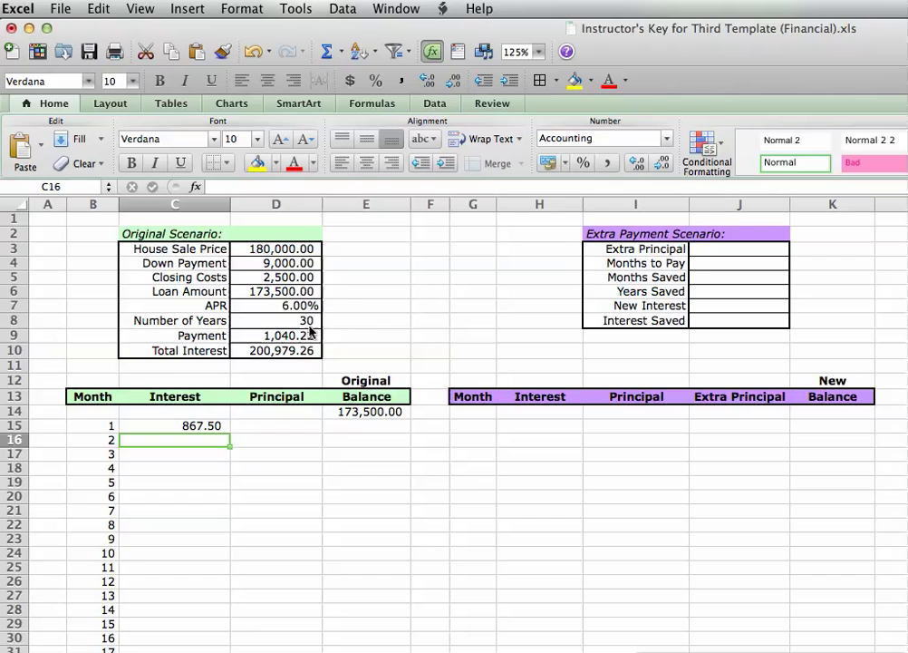
Step: Calculate the first month's Principal in D15 with the formula =$D$9-C15, keeping the Payment reference absolute
left_click(289, 427)
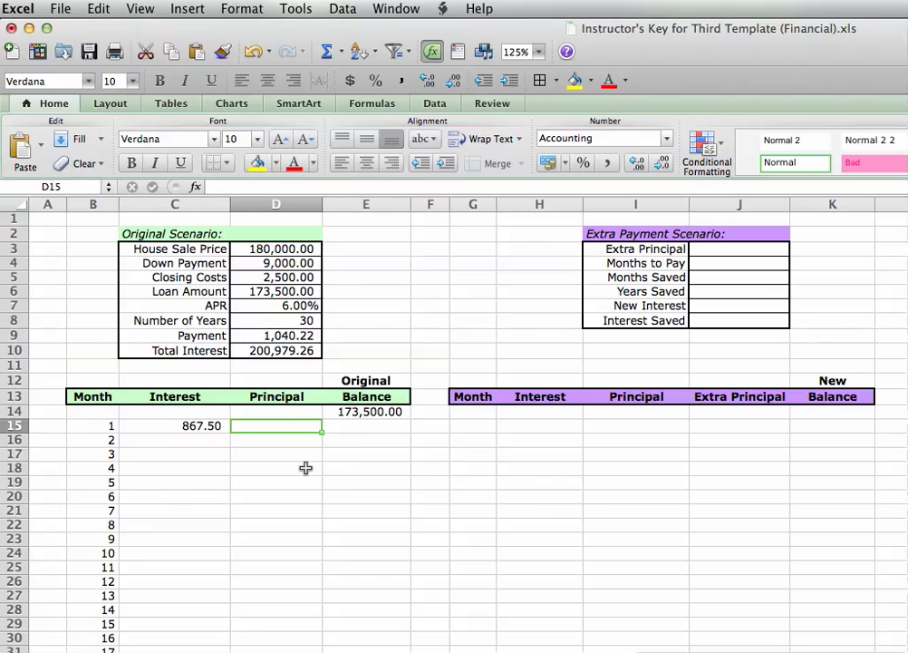
type("=")
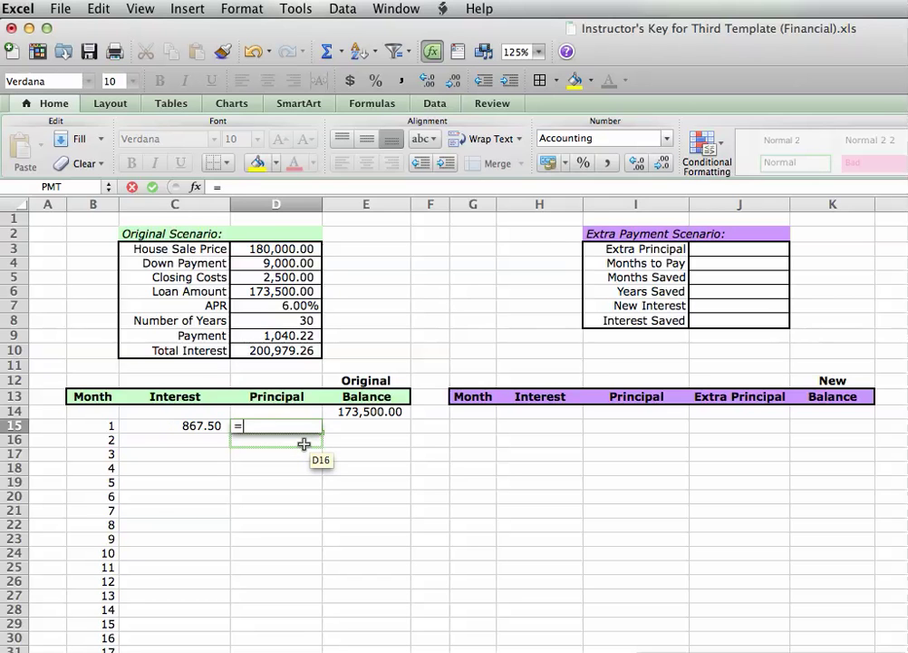
left_click(283, 337)
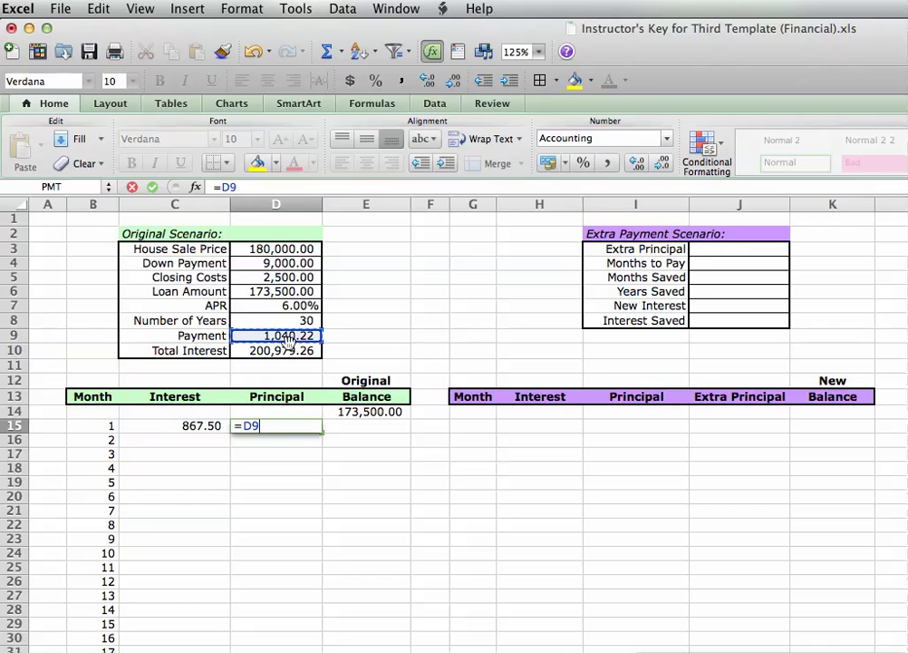
key("super+t")
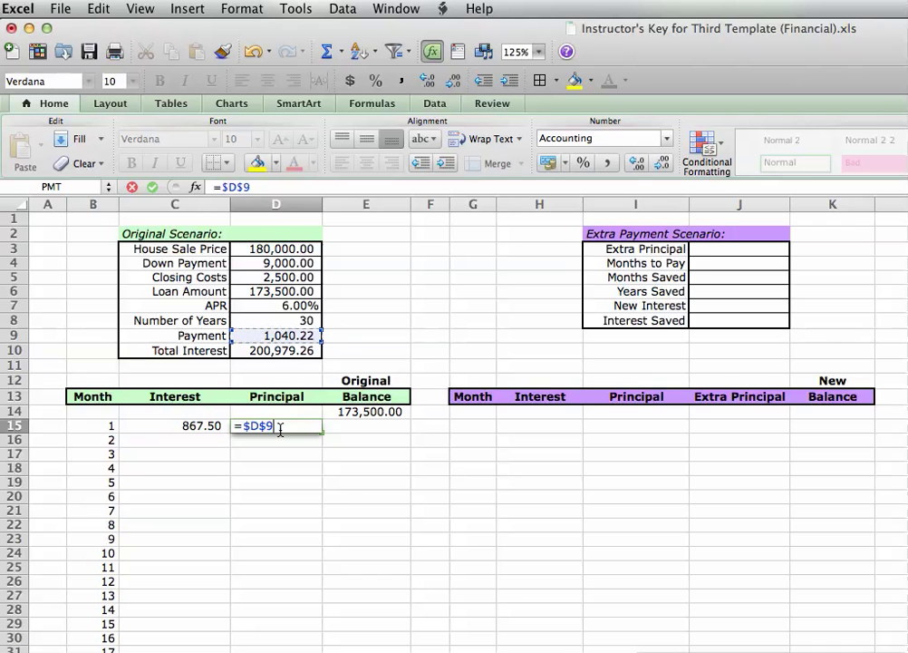
type("-")
left_click(187, 432)
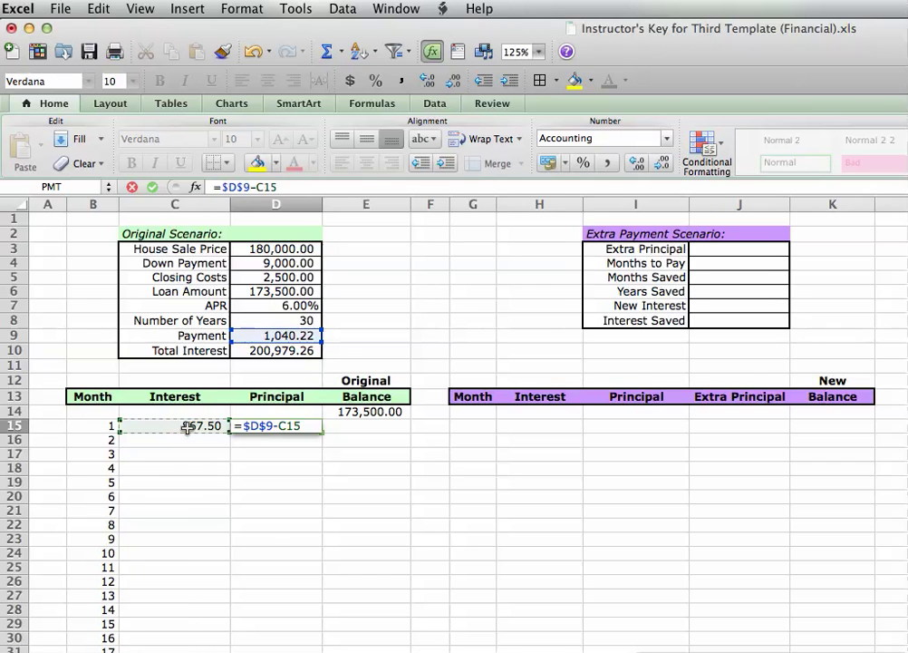
key("Return")
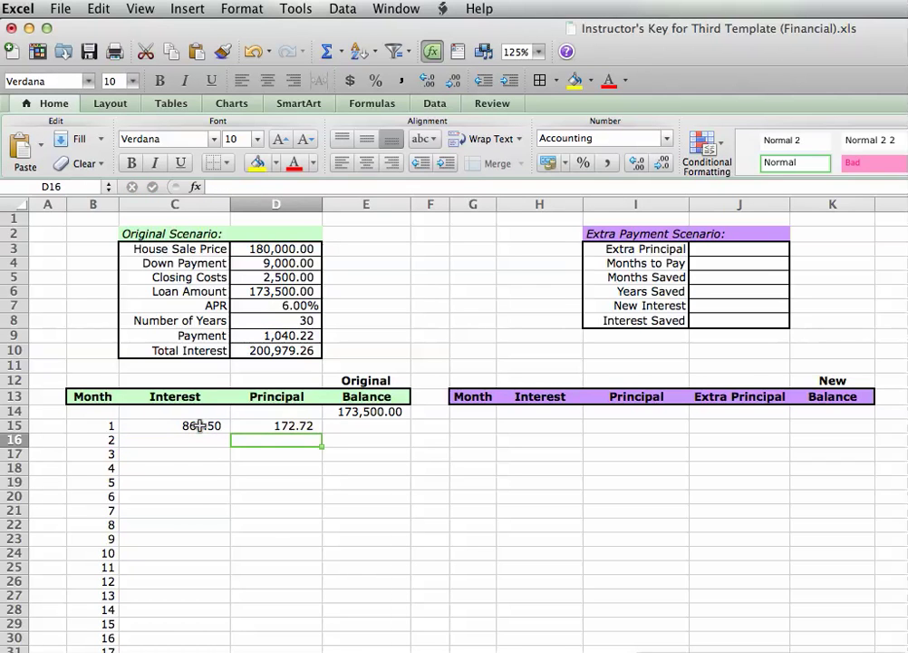
Step: Review the first month's Interest and Principal cells in row 15 against the Payment in D9
left_click(186, 425)
left_click(266, 425)
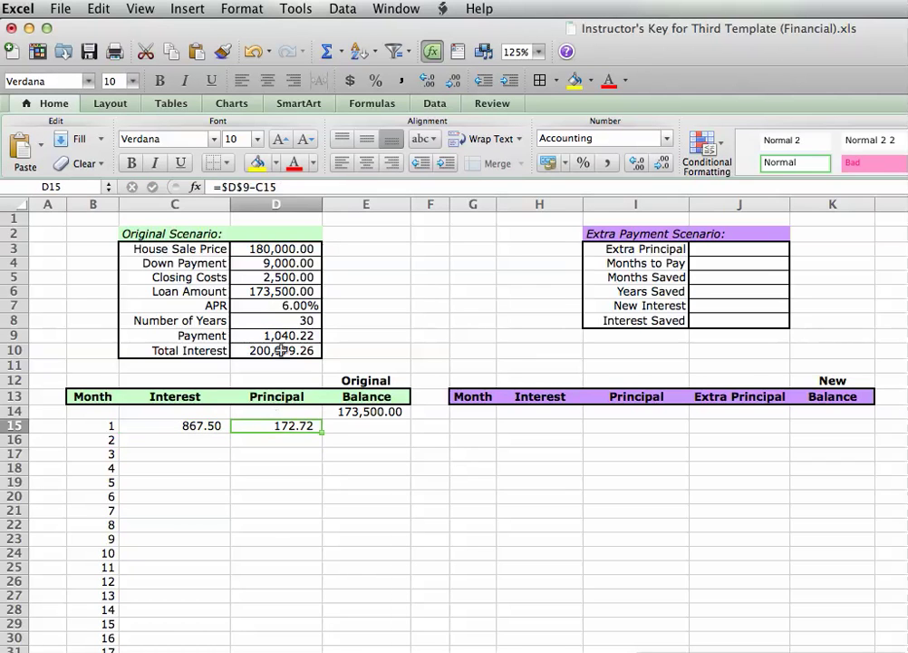
left_click(274, 453)
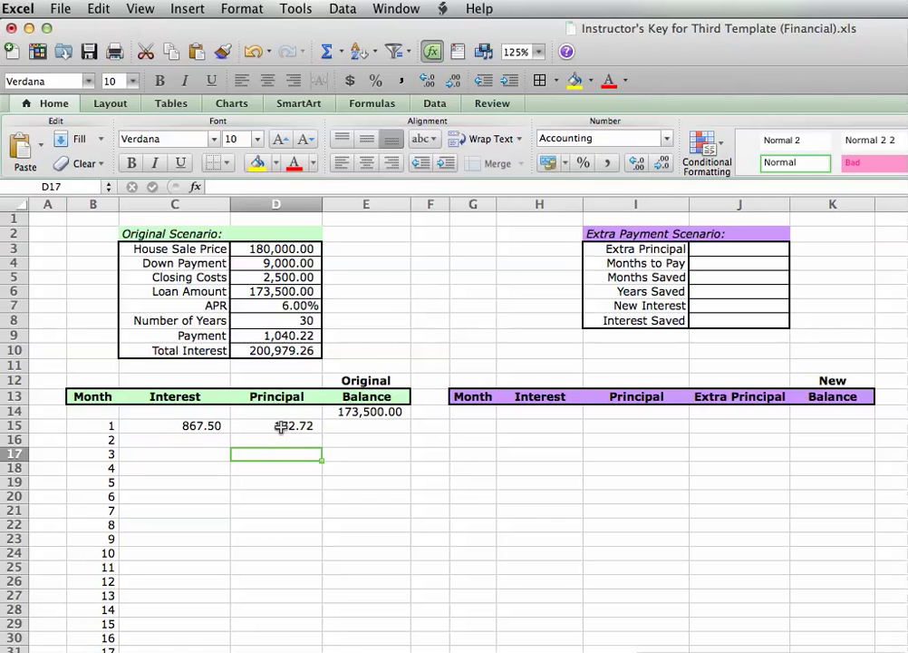
left_click(282, 427)
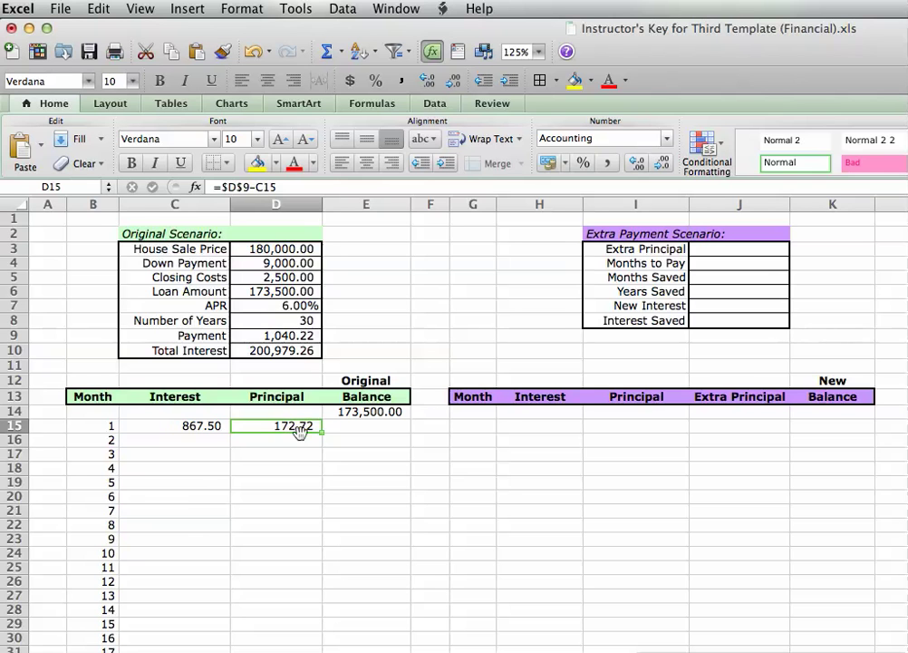
scroll(300, 428, "right", 5)
scroll(300, 429, "left", 5)
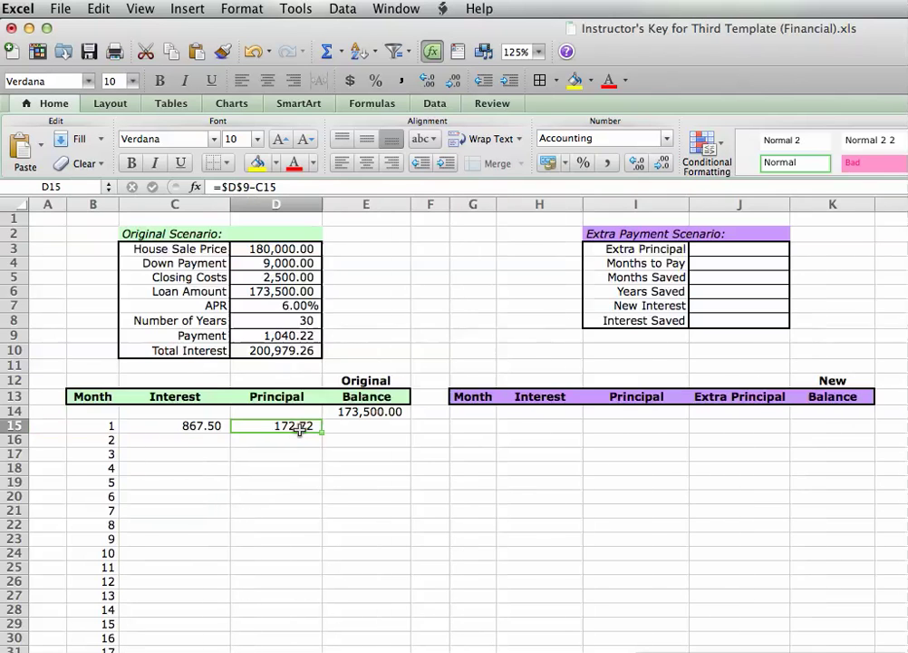
left_click(301, 334)
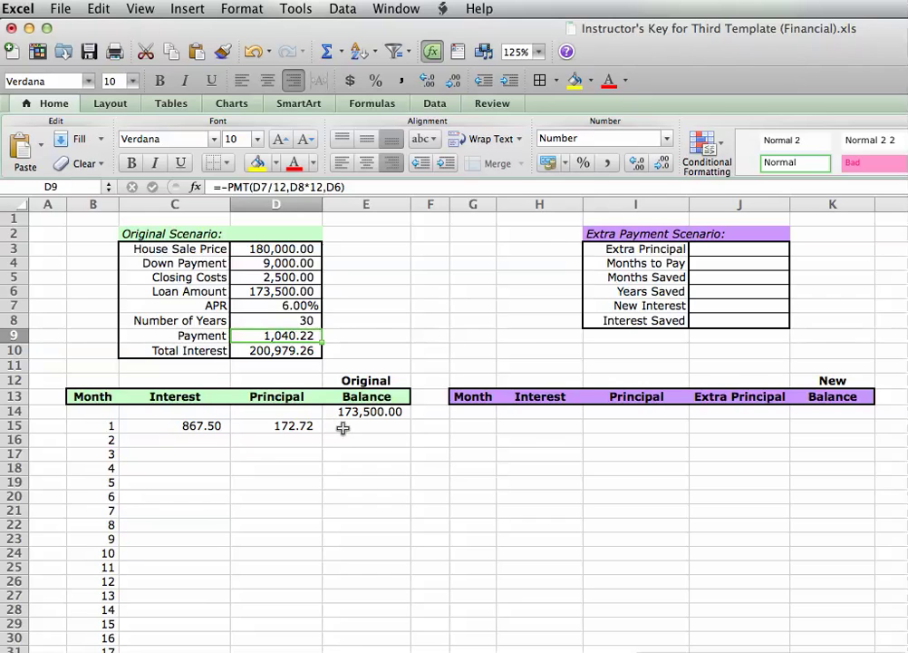
Step: Calculate the first month's Original Balance in E15 with the formula =E14-D15
left_click(345, 426)
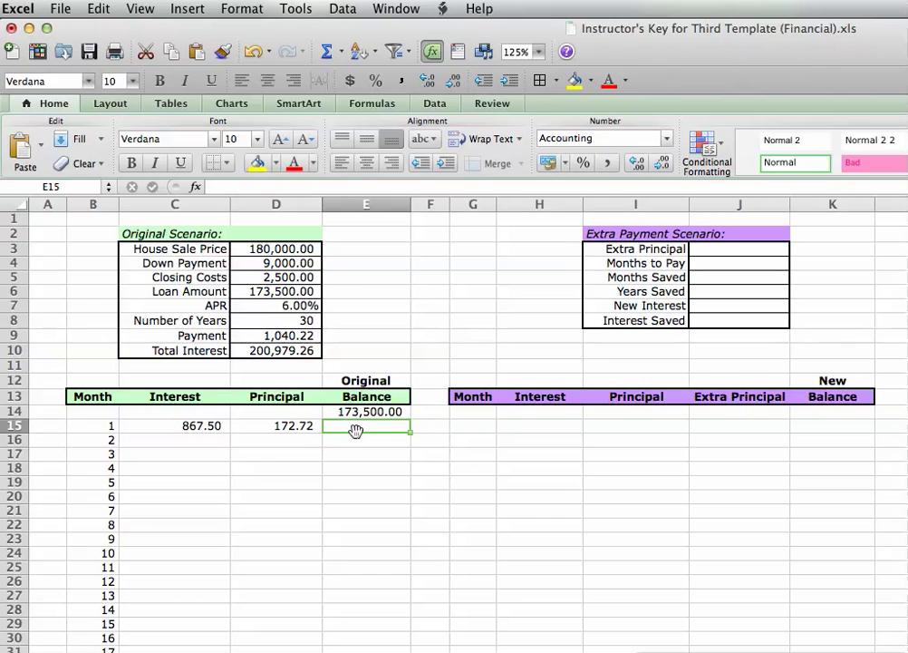
type("=")
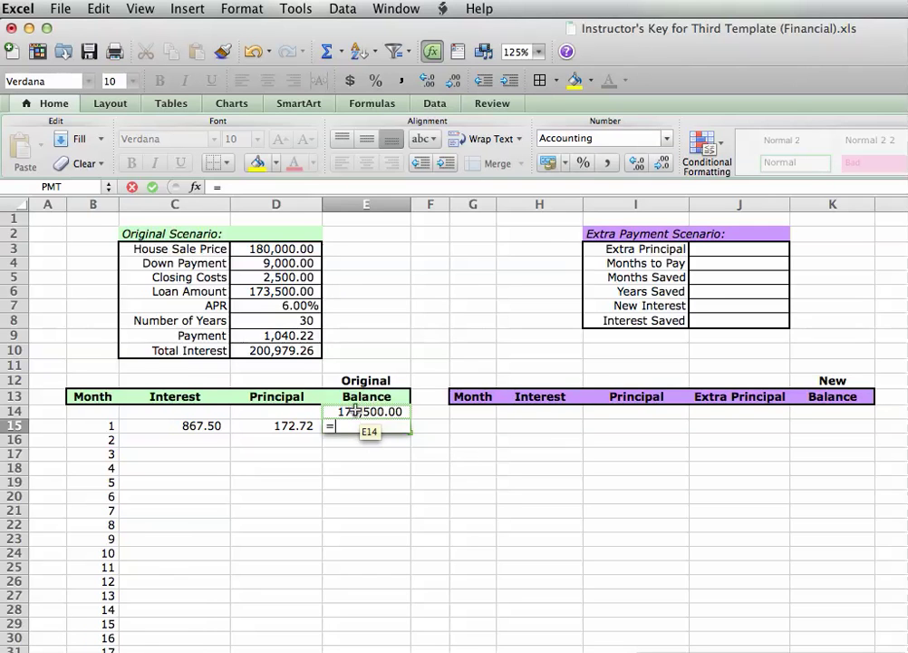
left_click(356, 413)
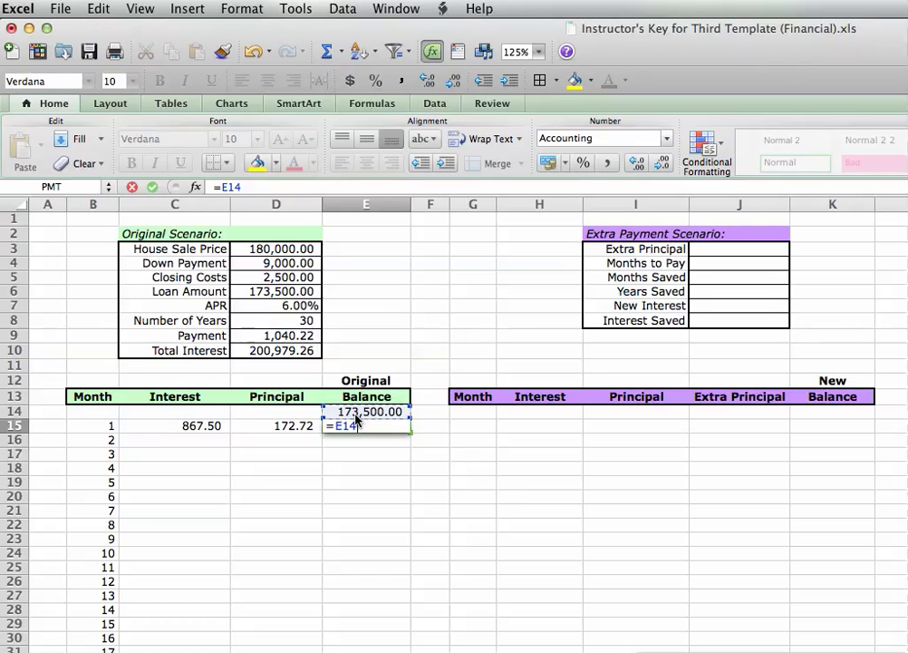
type("-")
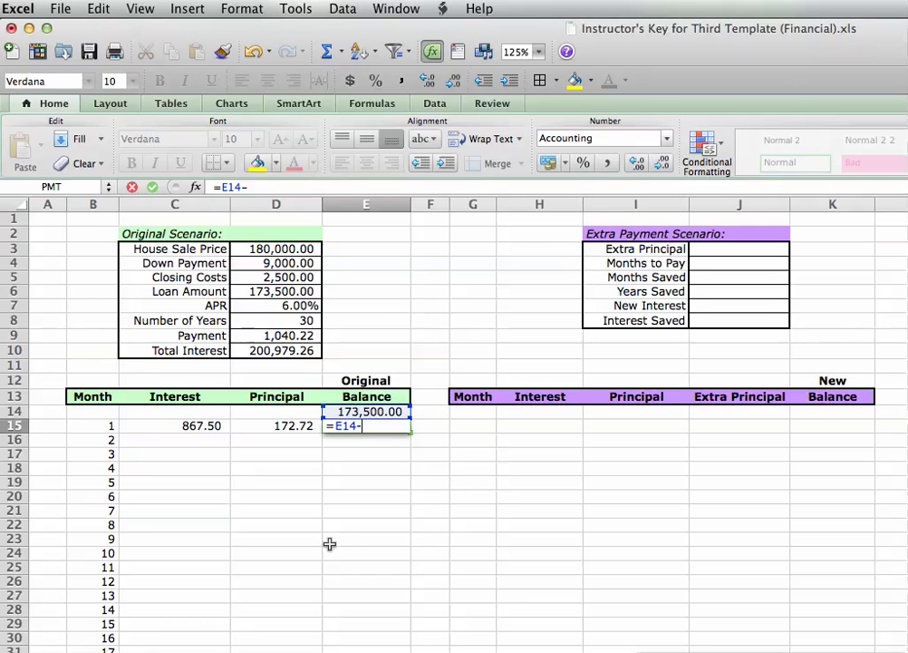
left_click(274, 427)
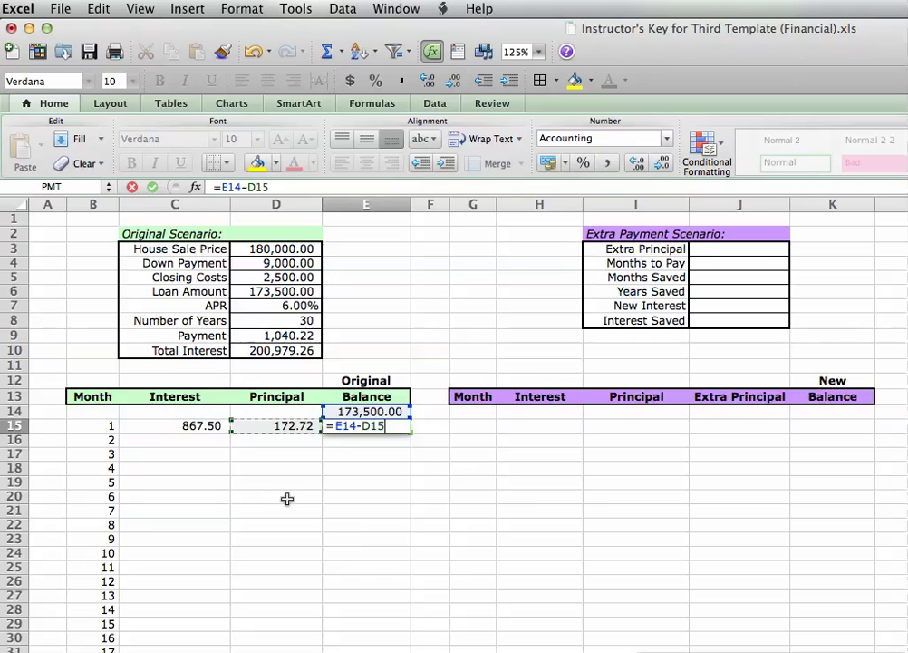
key("Return")
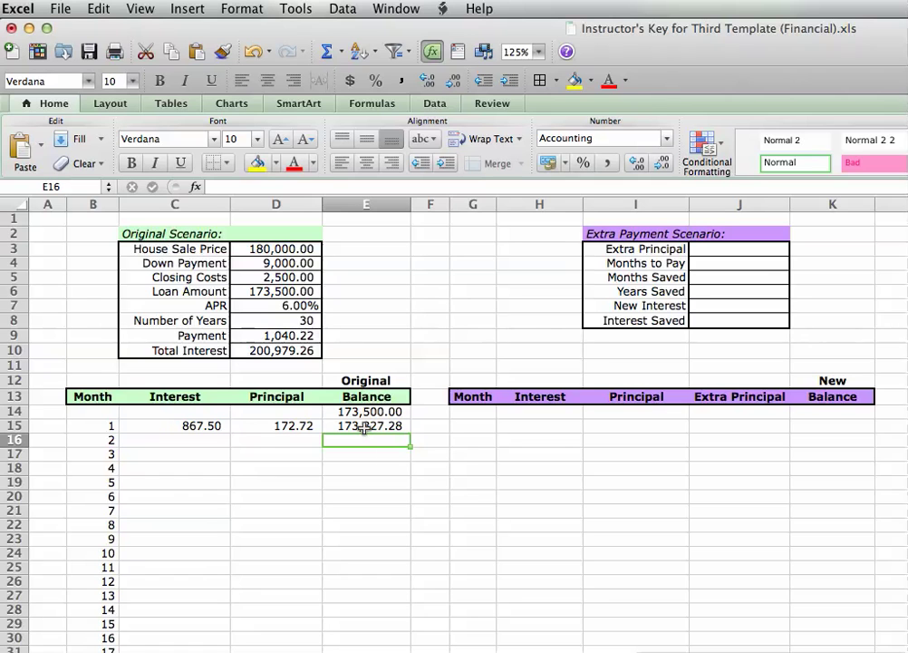
Step: Fill the Interest, Principal and Balance formulas from C15:E15 down through month 360 in row 374
left_click(211, 425)
left_click_drag(211, 425, 408, 428)
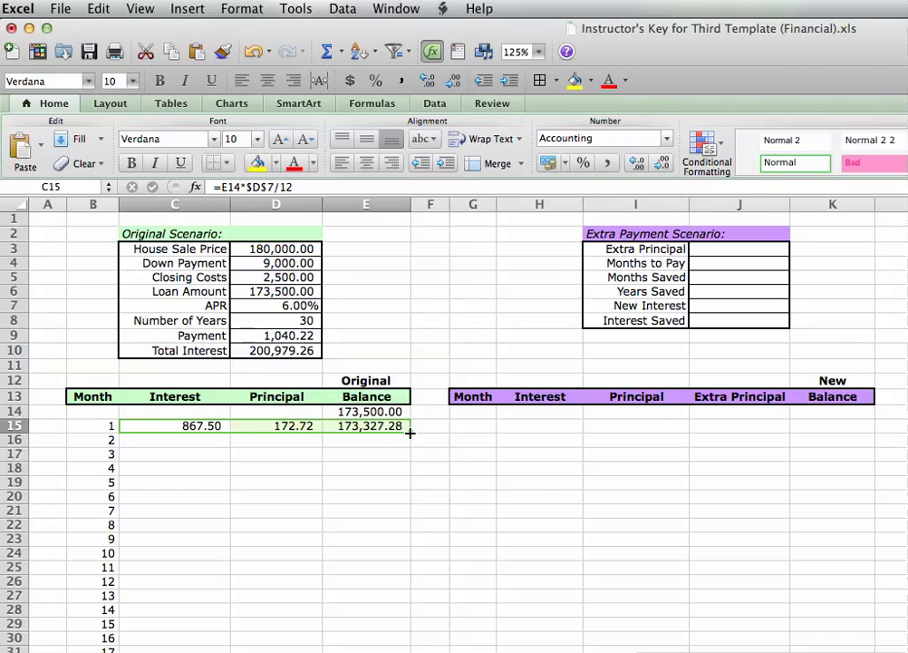
left_click_drag(409, 433, 406, 472)
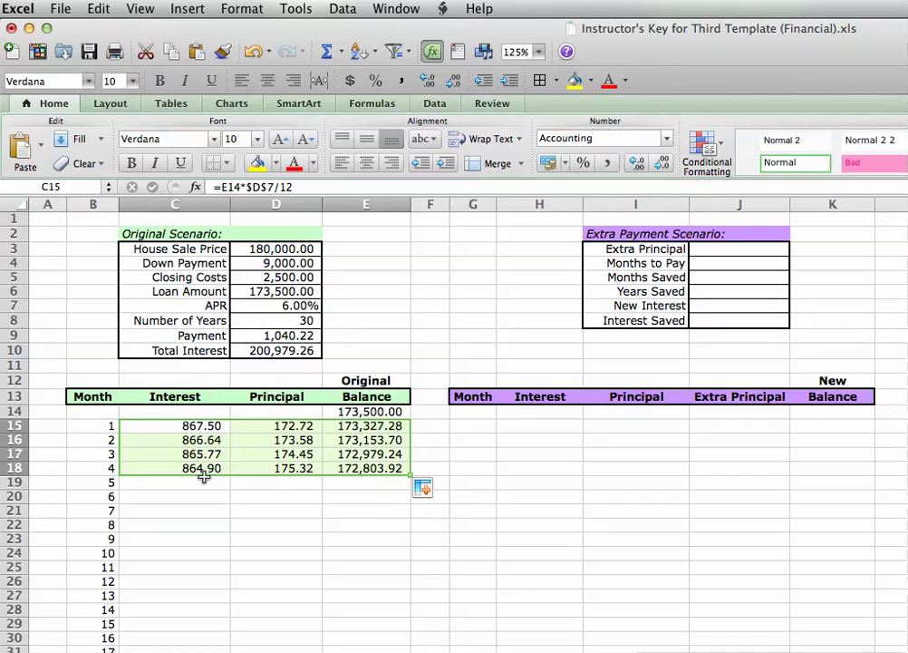
double_click(407, 473)
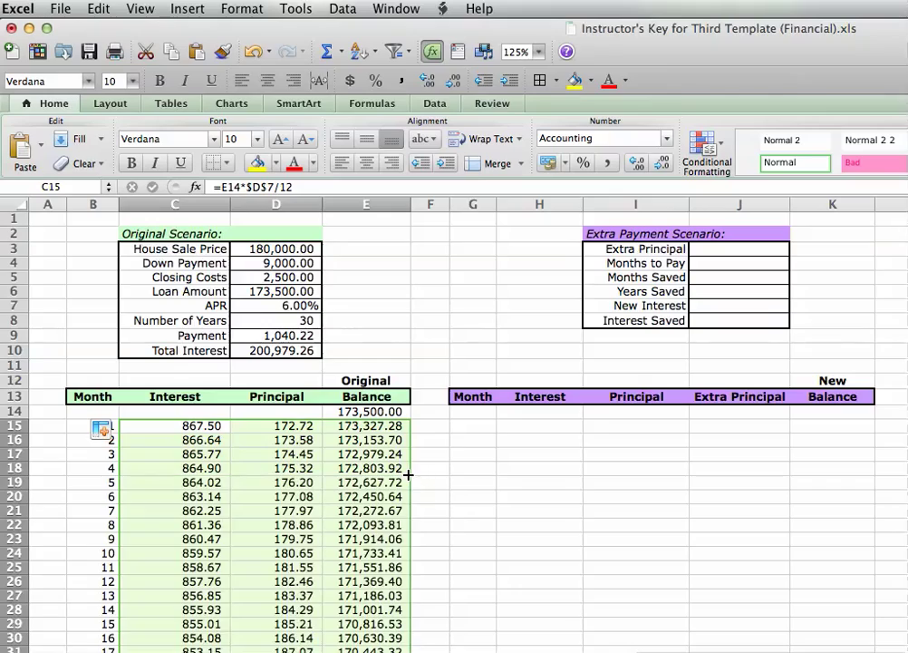
Step: Check the filled schedule down to the final balance in E374, and review the Principal formula in D16 and the Payment in D9
scroll(356, 480, "down", 19)
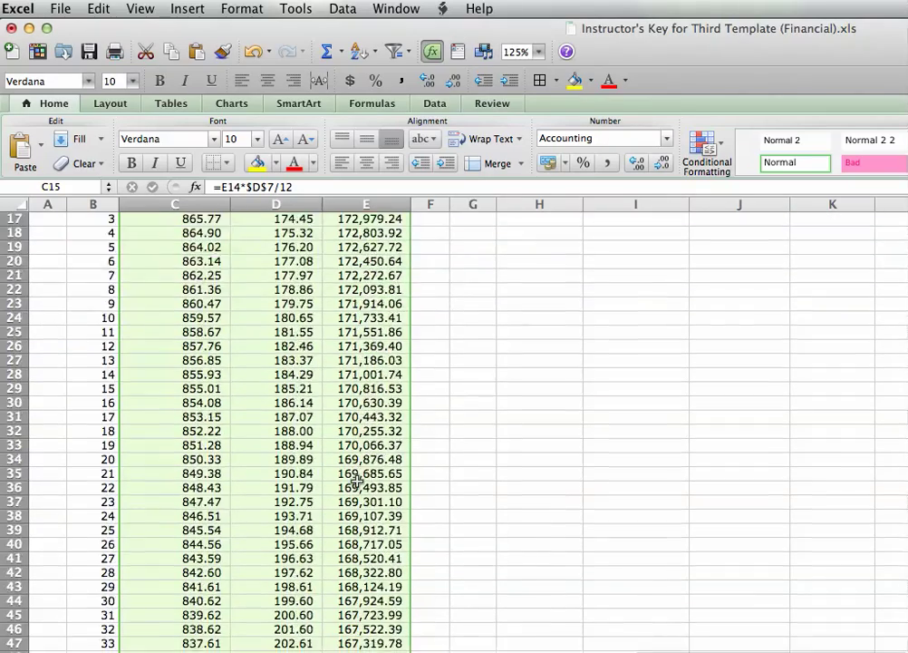
scroll(357, 478, "down", 20)
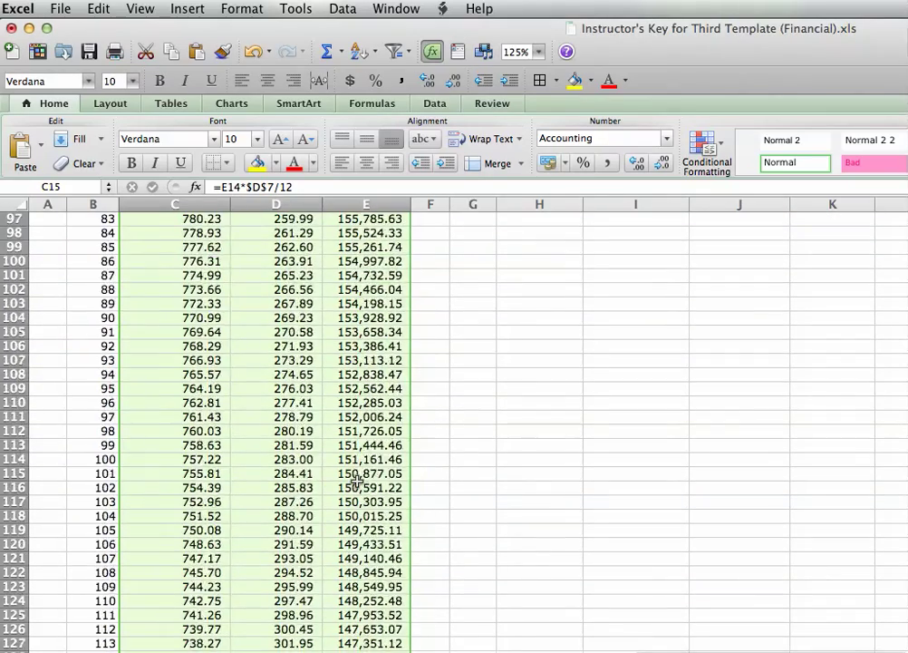
scroll(356, 481, "down", 20)
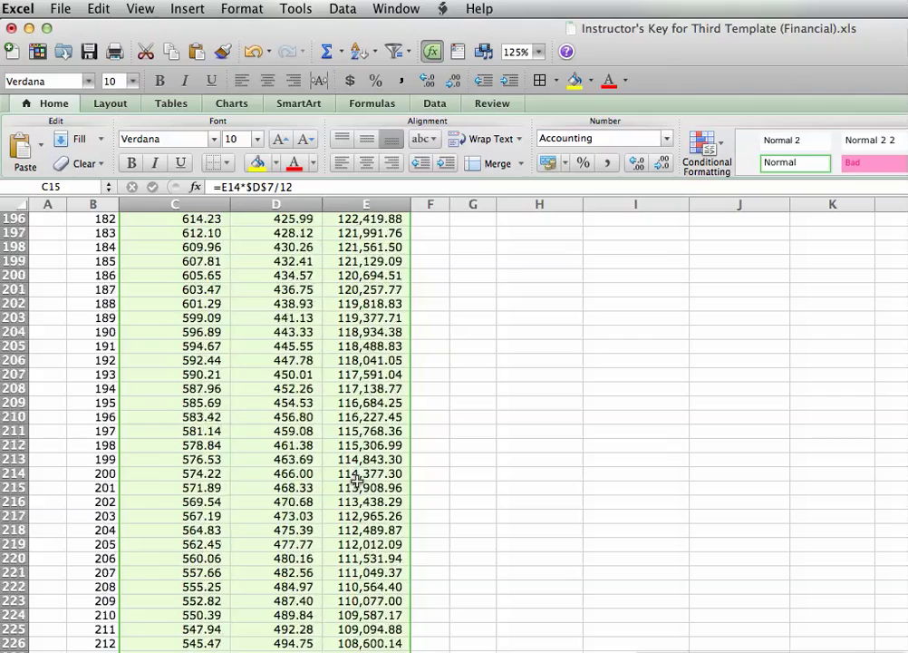
scroll(356, 480, "down", 20)
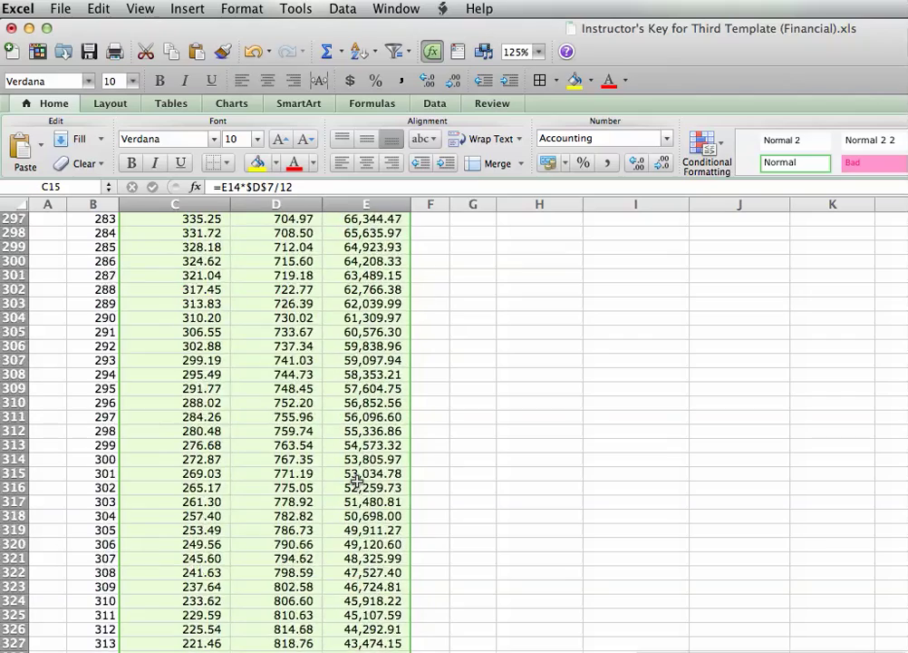
scroll(356, 481, "down", 20)
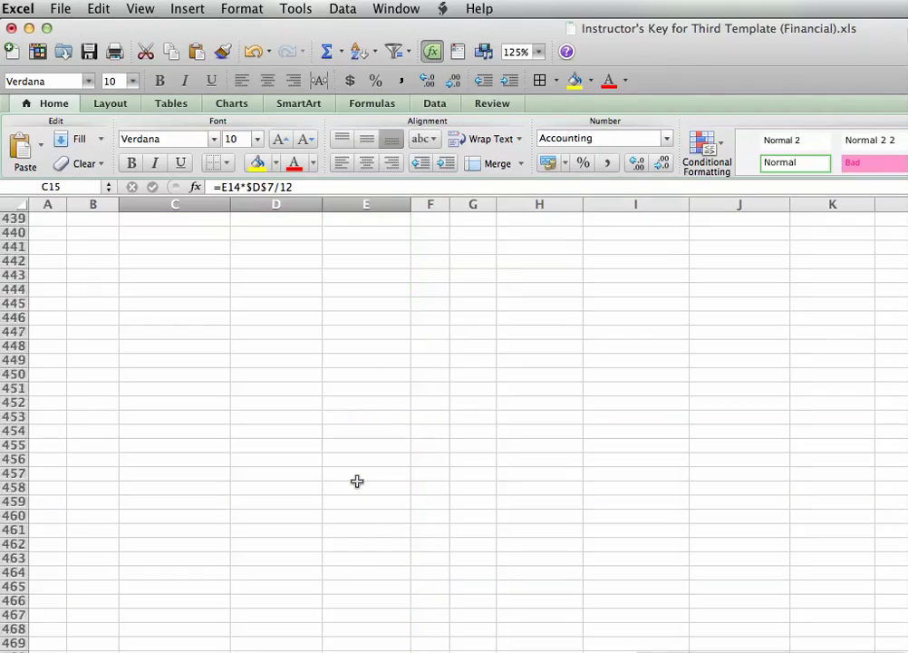
scroll(357, 481, "up", 10)
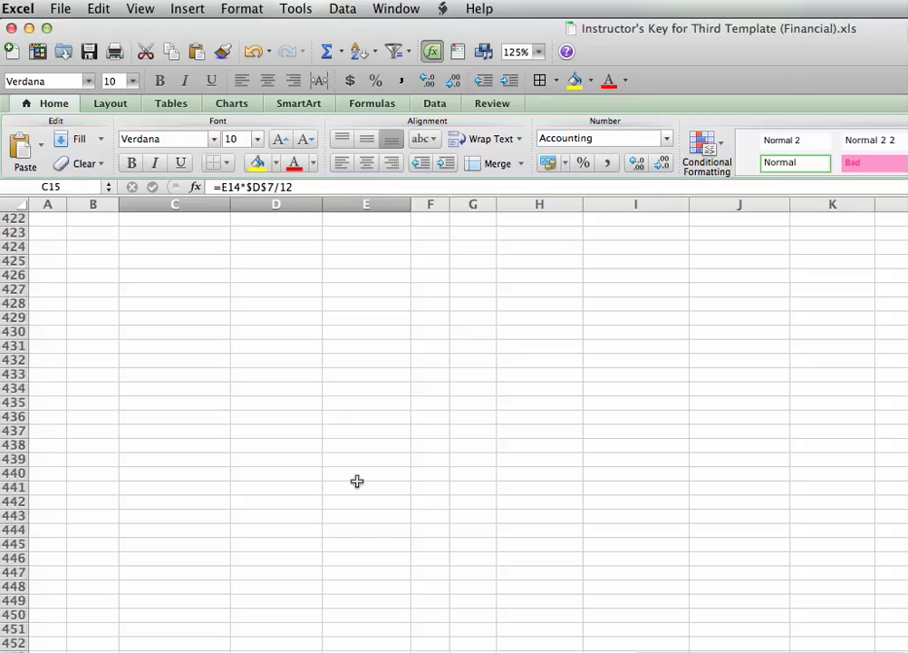
scroll(356, 480, "up", 10)
scroll(356, 480, "down", 1)
scroll(356, 480, "up", 1)
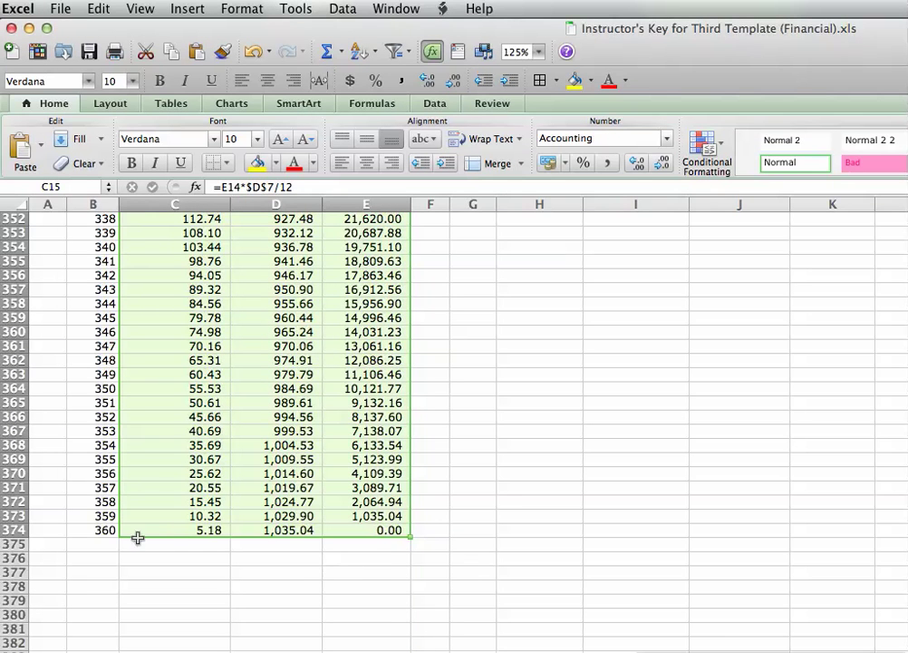
left_click(366, 532)
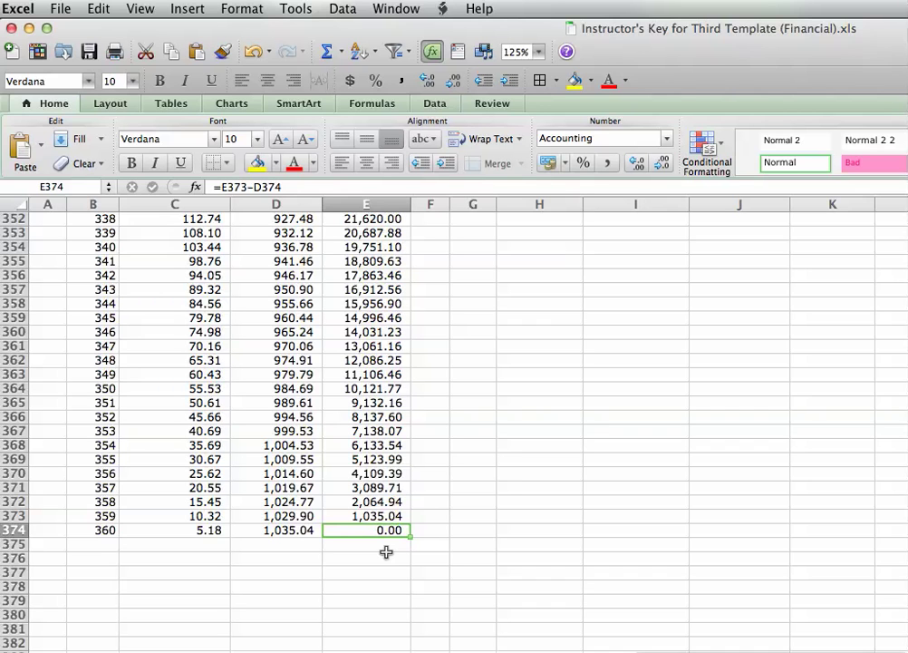
scroll(386, 552, "up", 20)
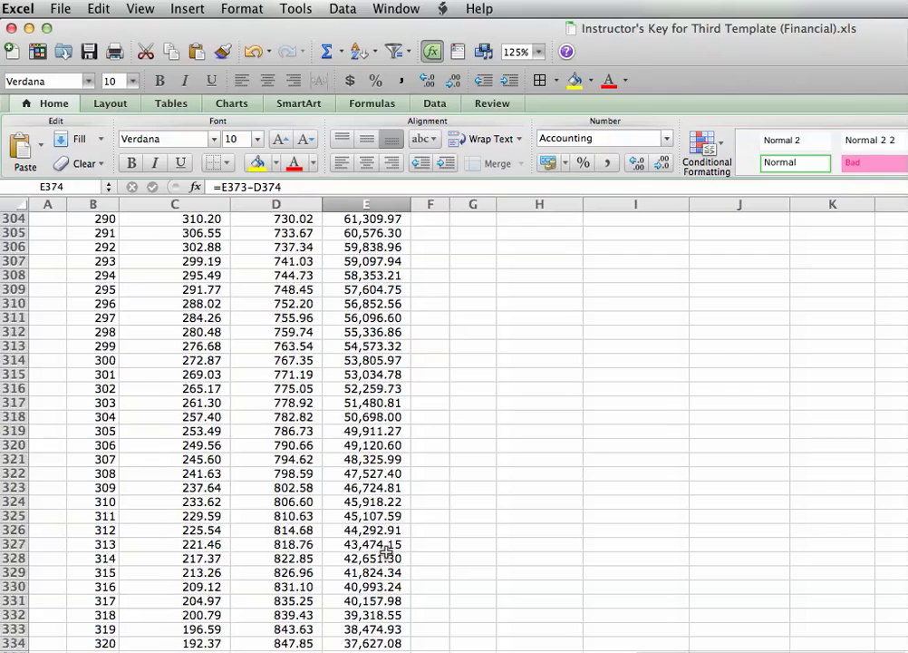
scroll(386, 552, "up", 20)
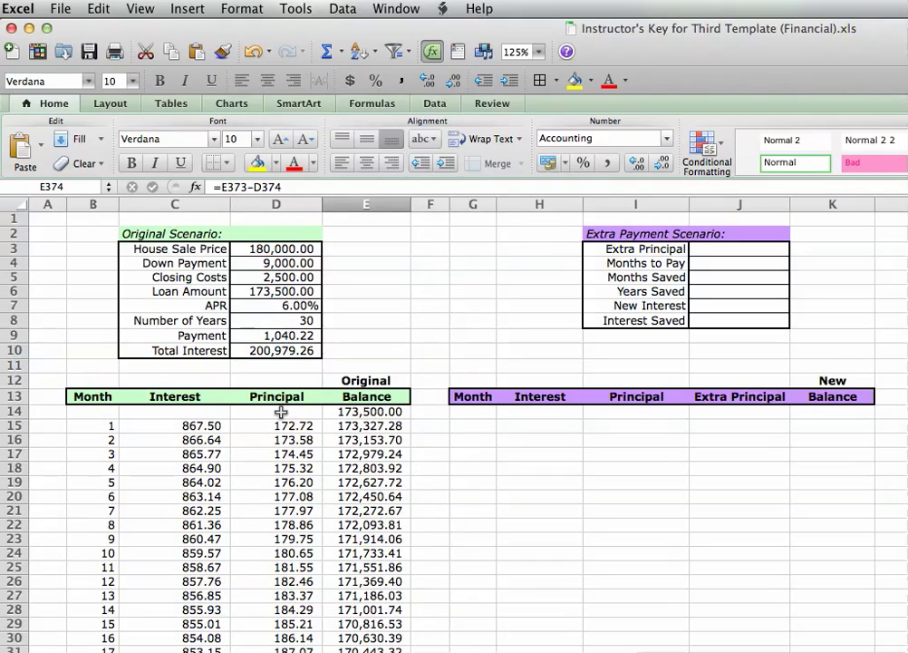
left_click(313, 440)
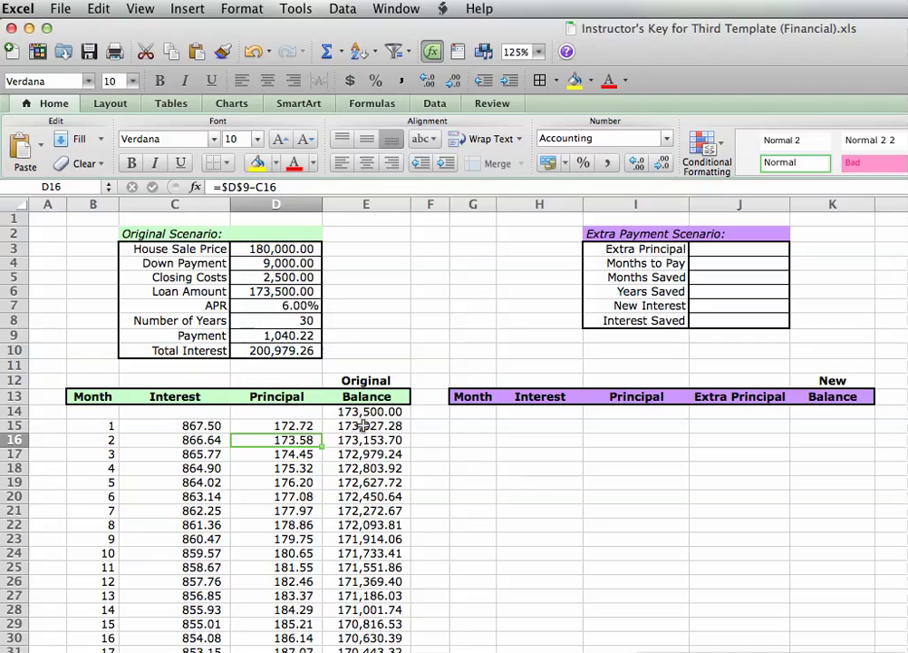
left_click(288, 336)
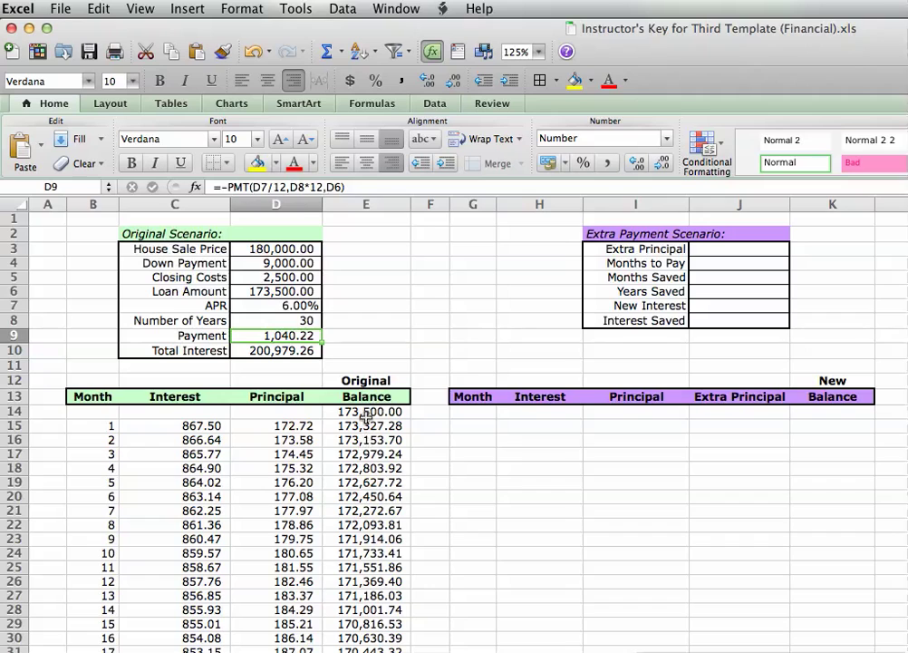
Step: Chart the Original Balance column from E14 downward as a scatter chart and move it over the Original Scenario area
left_click_drag(369, 411, 371, 303)
scroll(481, 316, "up", 20)
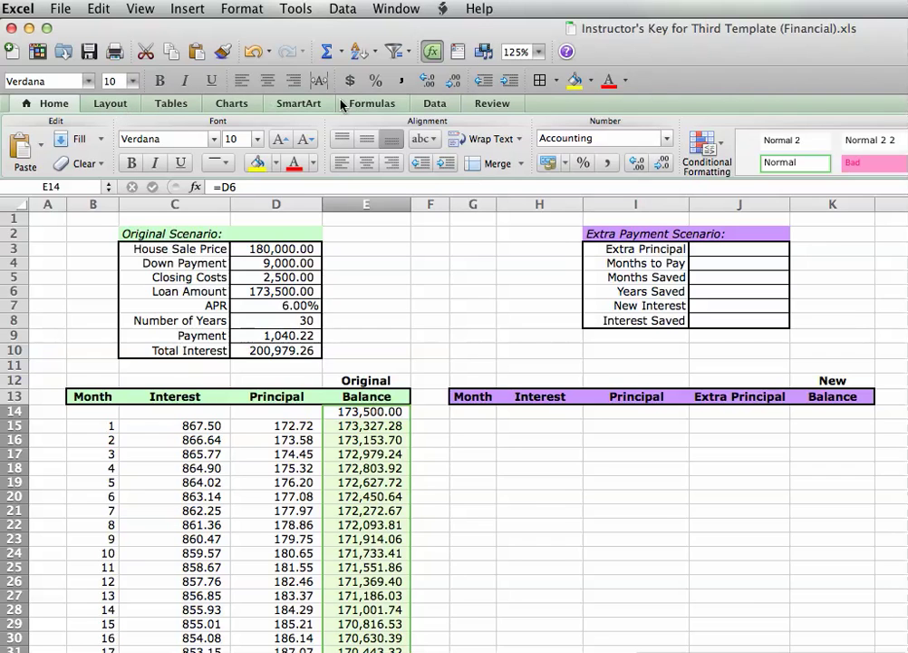
left_click(230, 105)
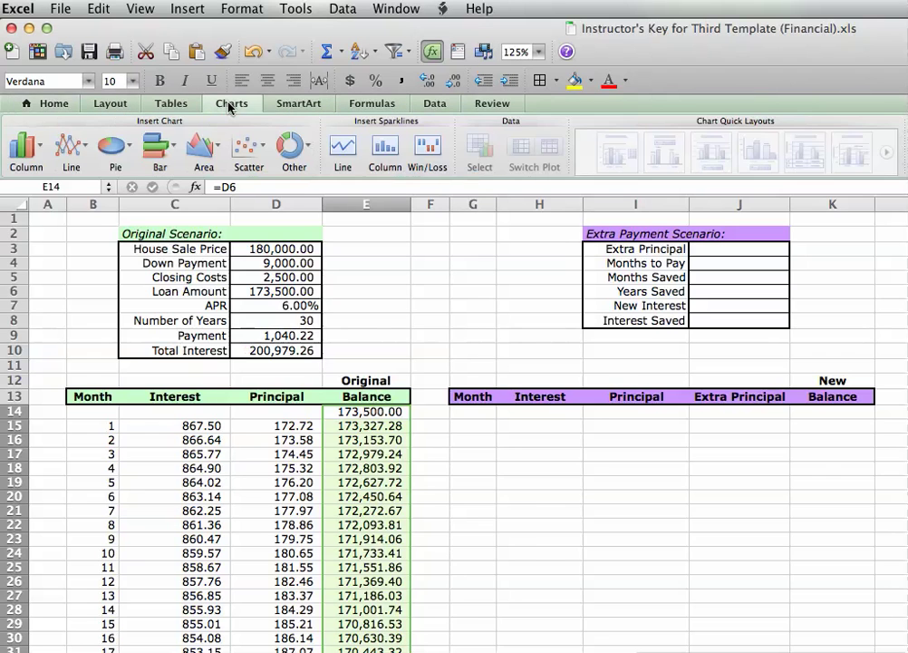
left_click(249, 147)
left_click(172, 200)
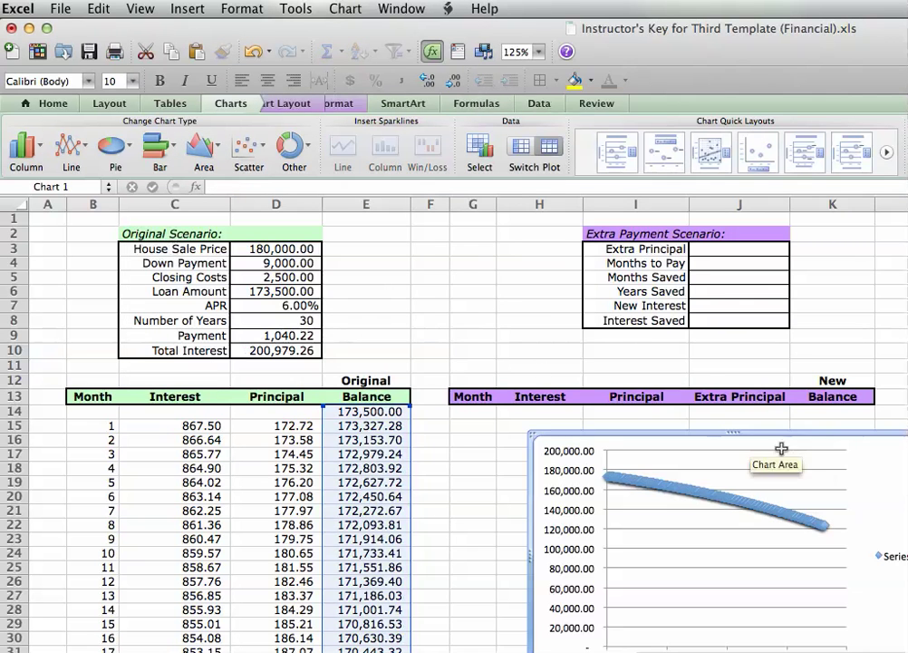
left_click_drag(866, 449, 508, 261)
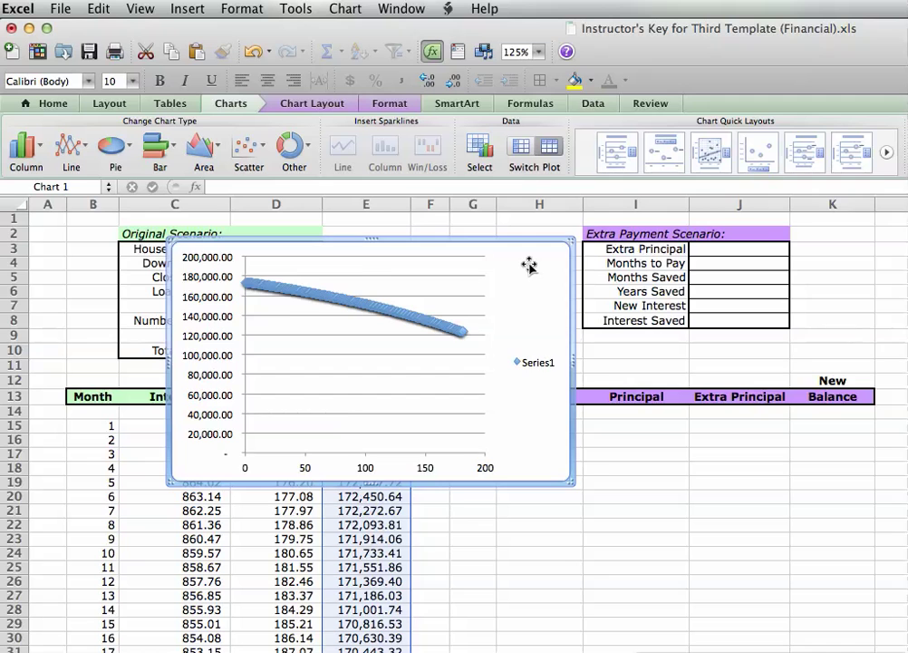
Step: Delete the scatter chart of the original balance from the sheet
key("Delete")
left_click(499, 275)
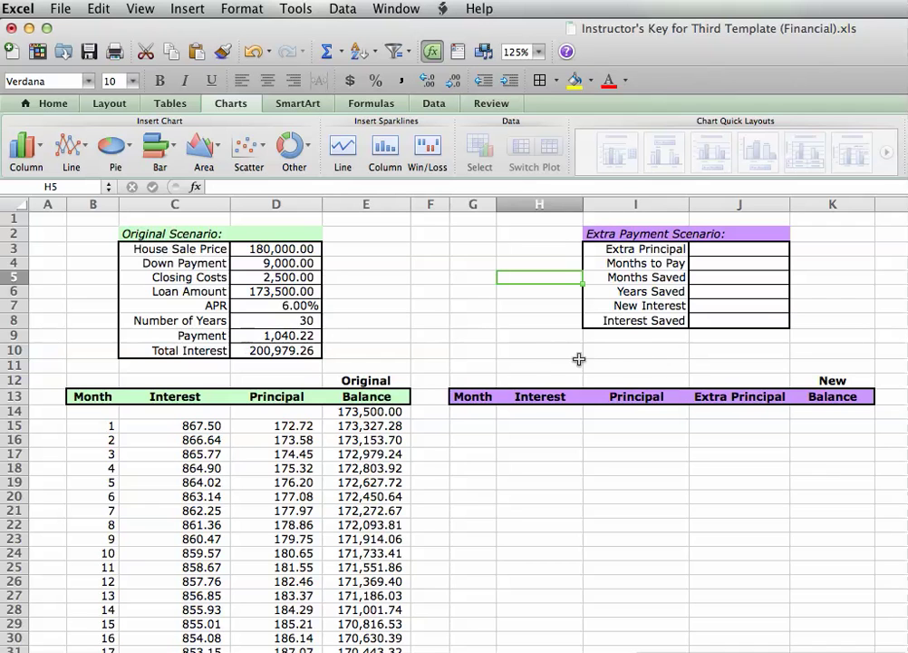
left_click(543, 355)
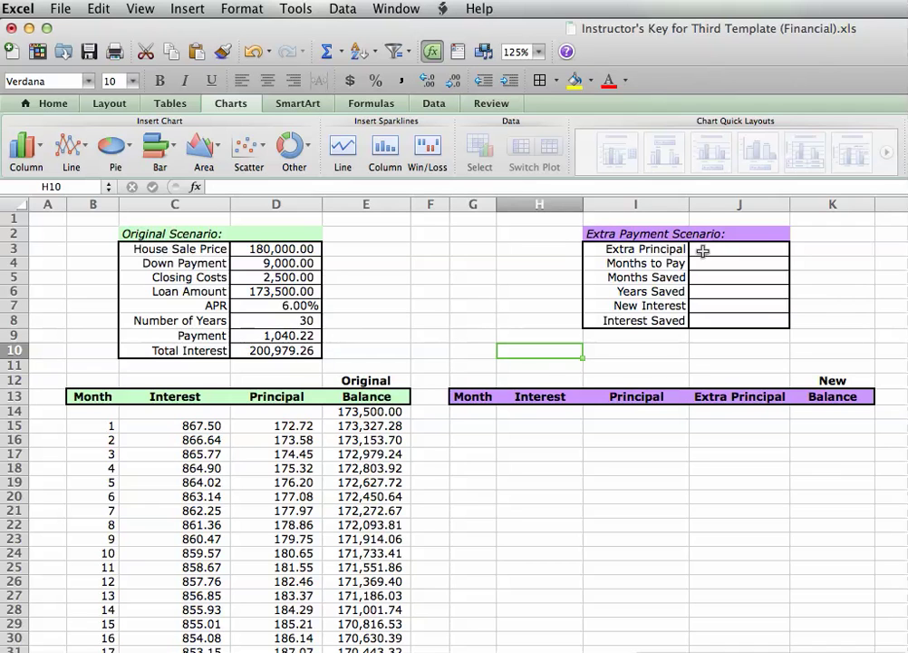